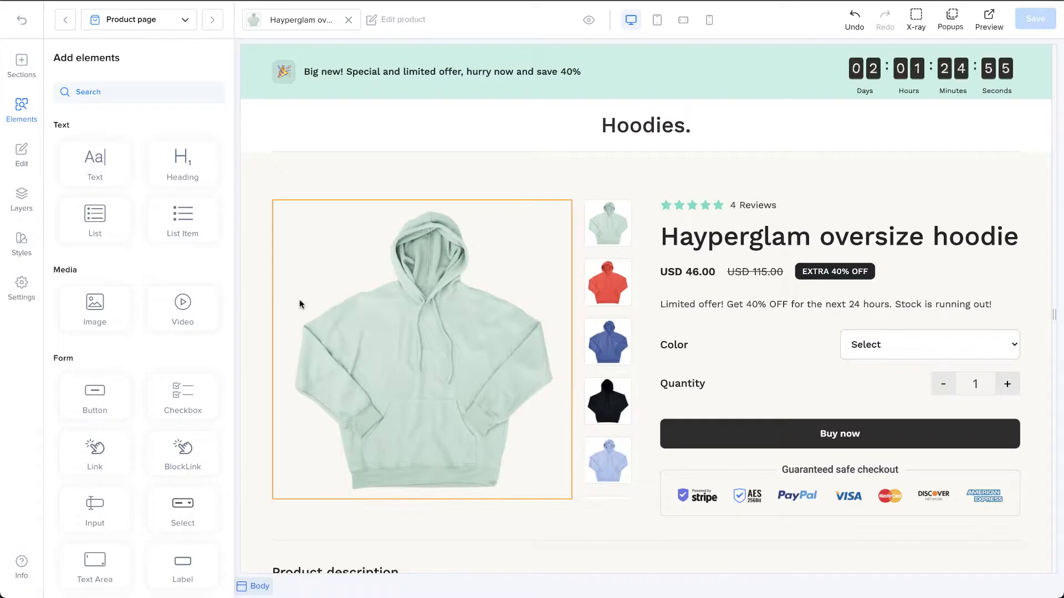
Step: Add the testimonial section with a woman's photo beside a quote between the Hoodies header and the product section
{"action": "left_click", "coordinate": [31, 71]}
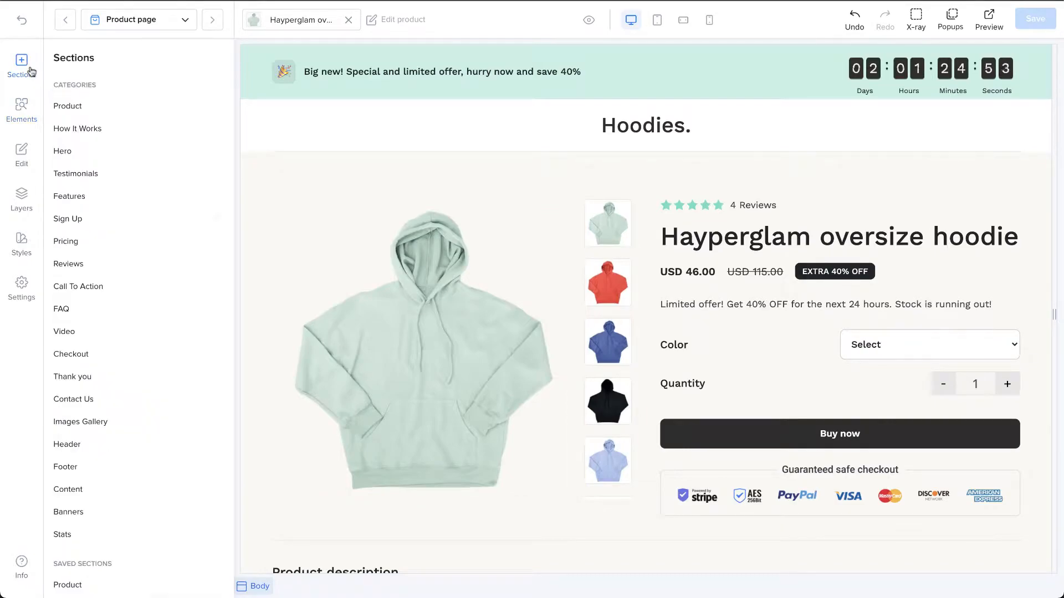
{"action": "left_click", "coordinate": [105, 106]}
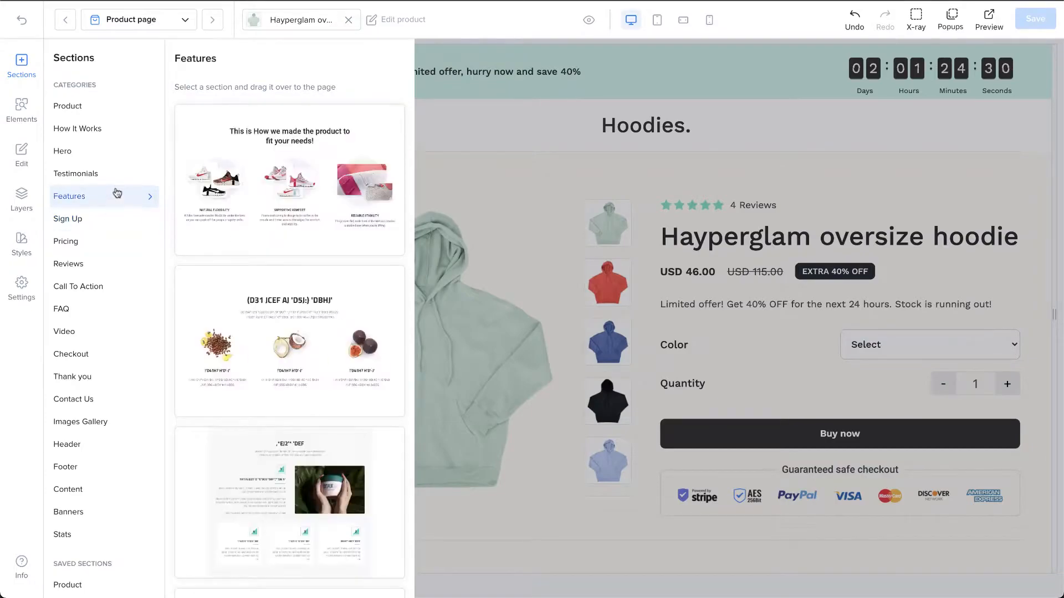
{"action": "scroll", "coordinate": [304, 228], "scroll_direction": "down", "scroll_amount": 8}
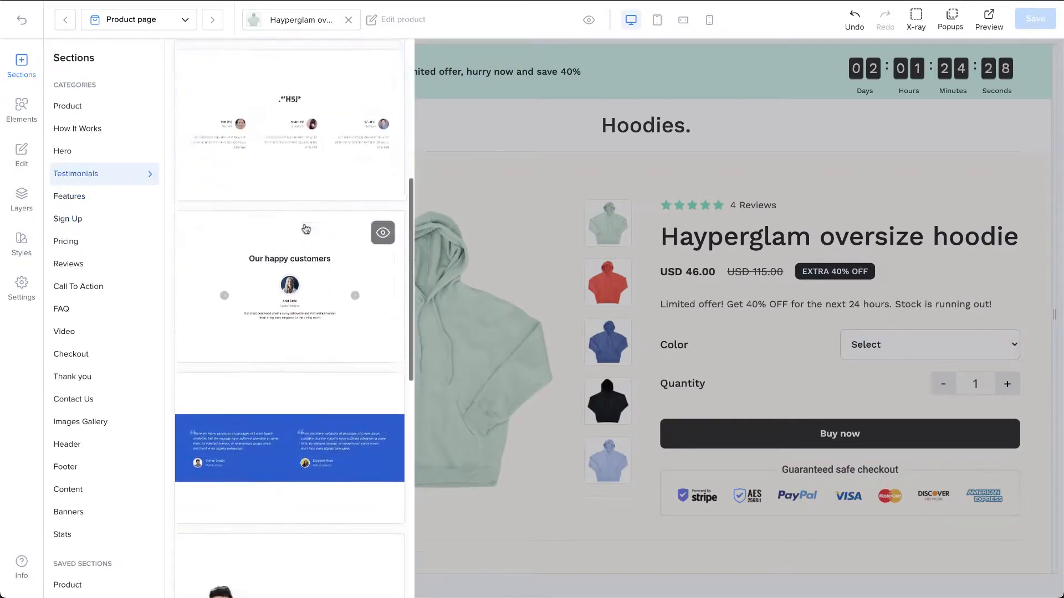
{"action": "scroll", "coordinate": [306, 229], "scroll_direction": "down", "scroll_amount": 8}
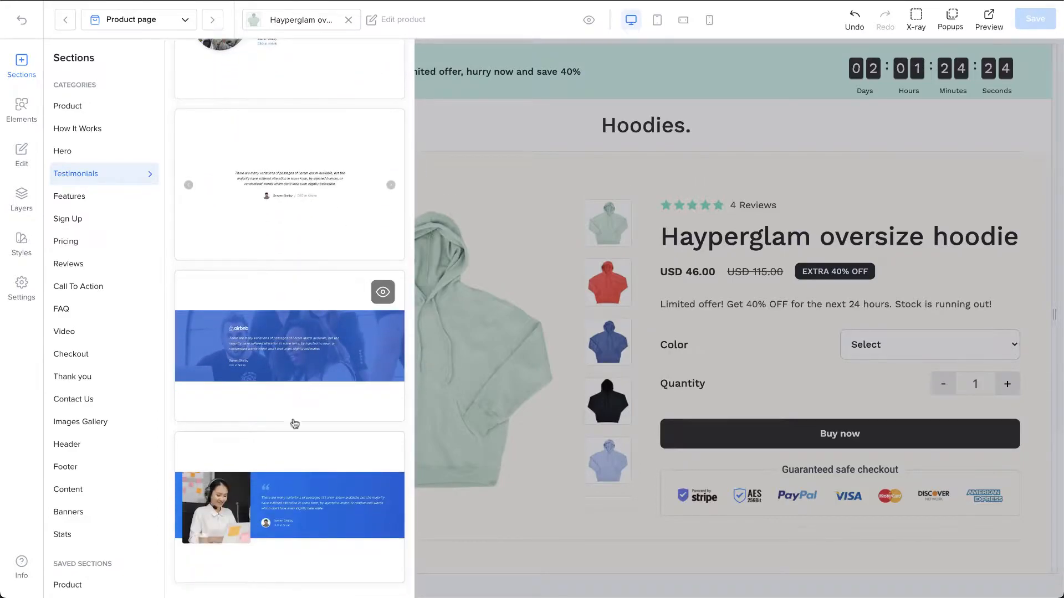
{"action": "left_click_drag", "start_coordinate": [260, 488], "coordinate": [600, 180]}
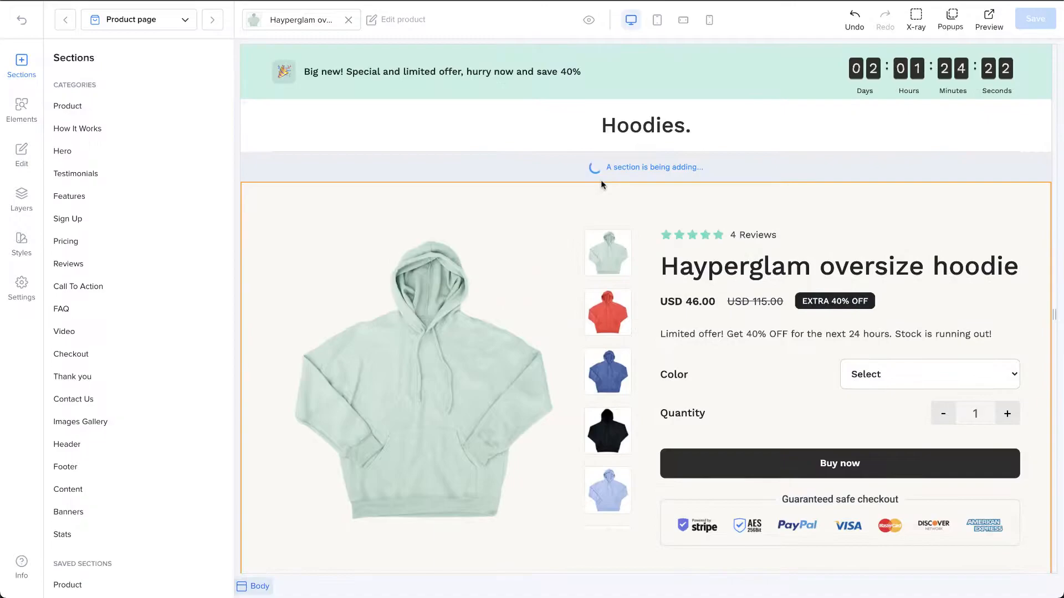
{"action": "left_click", "coordinate": [871, 133]}
{"action": "left_click", "coordinate": [438, 449]}
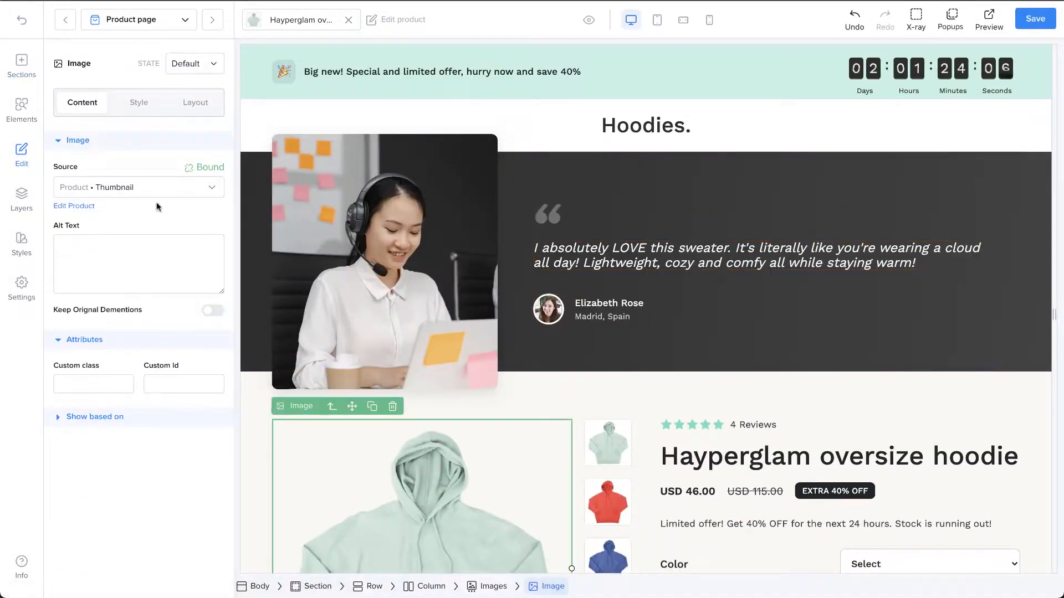
Step: Insert a Text element above the customer quote in the testimonial section
{"action": "left_click", "coordinate": [19, 114]}
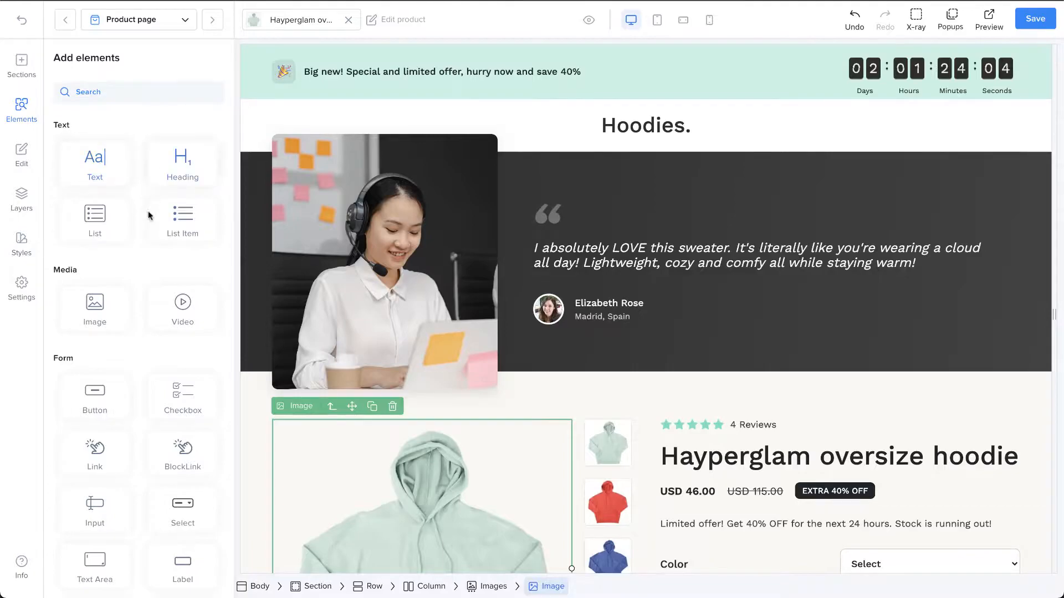
{"action": "scroll", "coordinate": [143, 245], "scroll_direction": "down", "scroll_amount": 5}
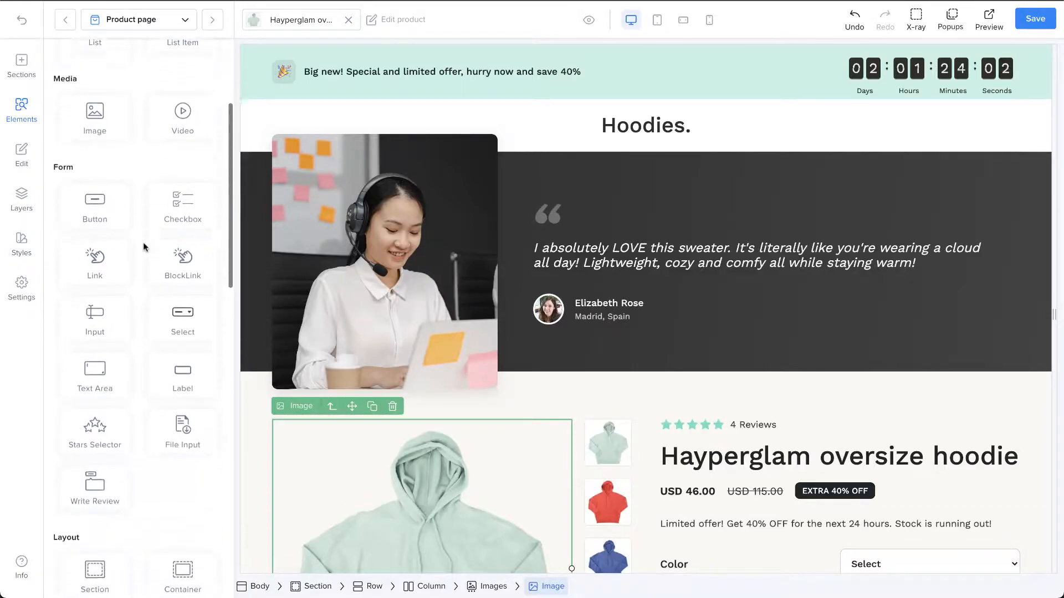
{"action": "scroll", "coordinate": [143, 247], "scroll_direction": "down", "scroll_amount": 8}
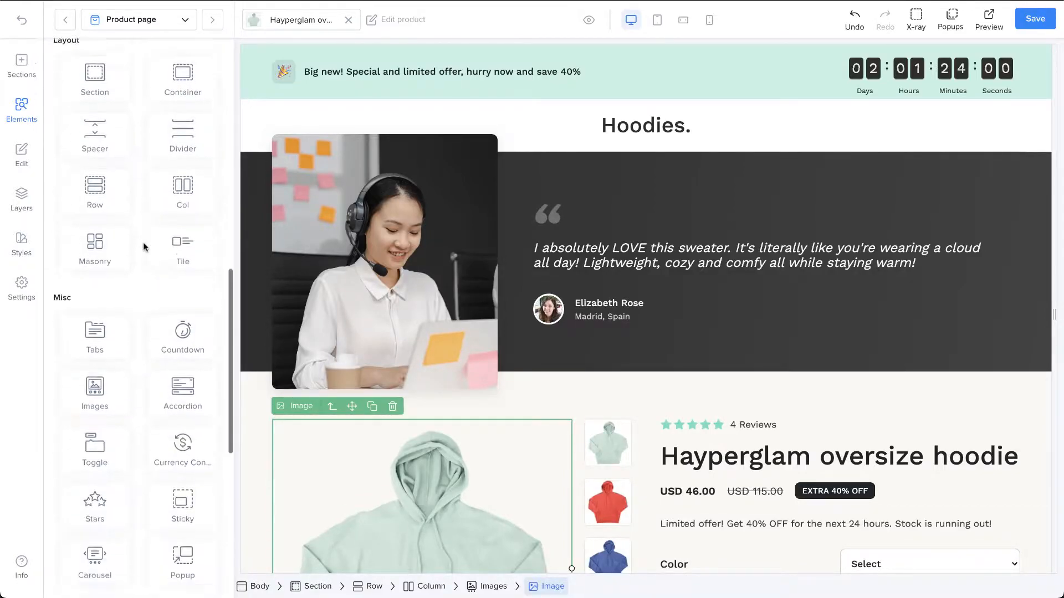
{"action": "scroll", "coordinate": [143, 247], "scroll_direction": "down", "scroll_amount": 7}
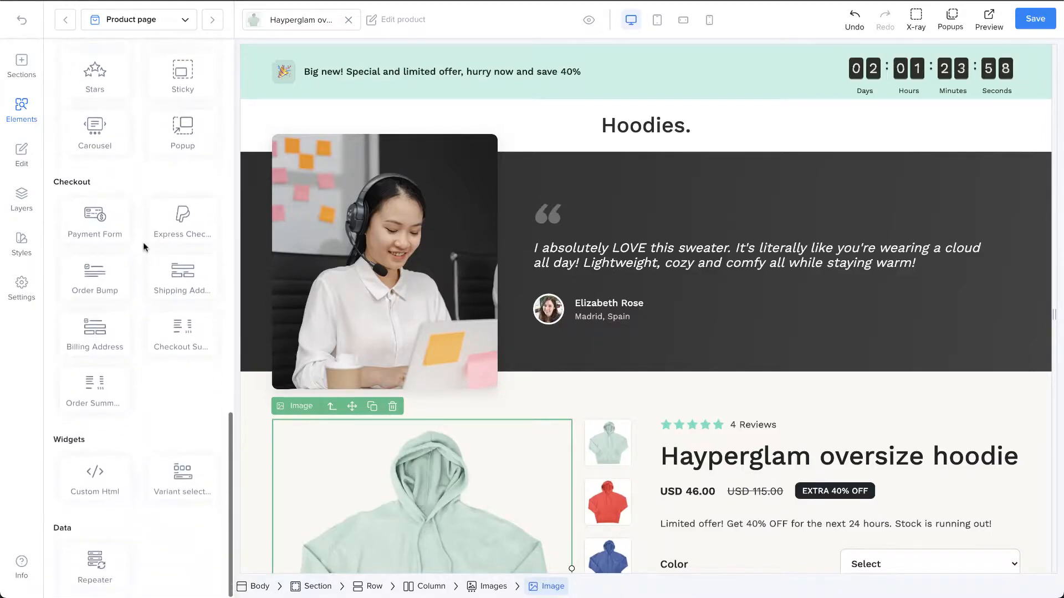
{"action": "scroll", "coordinate": [143, 248], "scroll_direction": "up", "scroll_amount": 20}
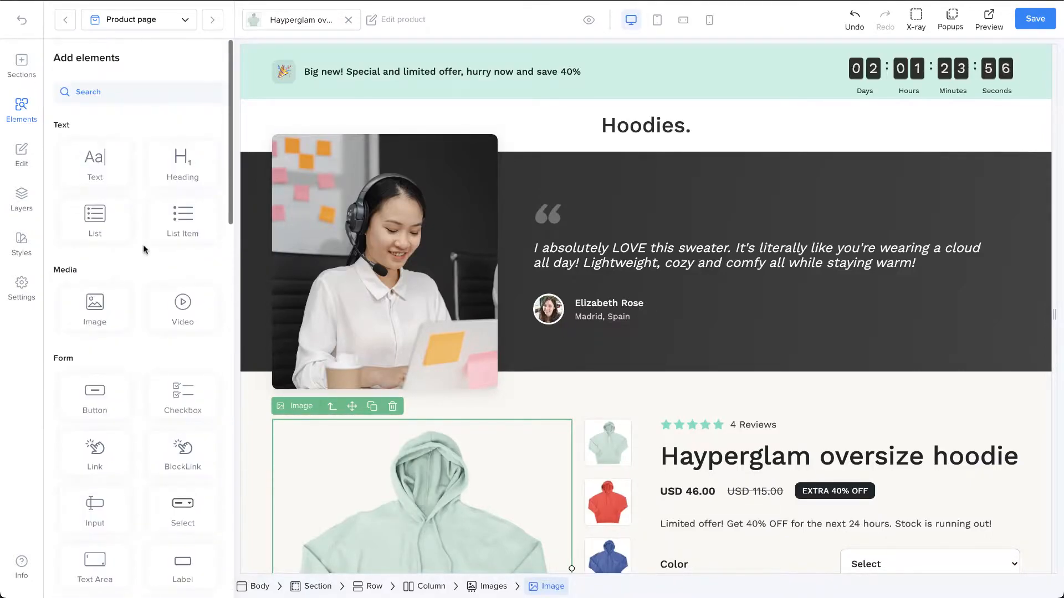
{"action": "left_click_drag", "start_coordinate": [120, 180], "coordinate": [634, 245]}
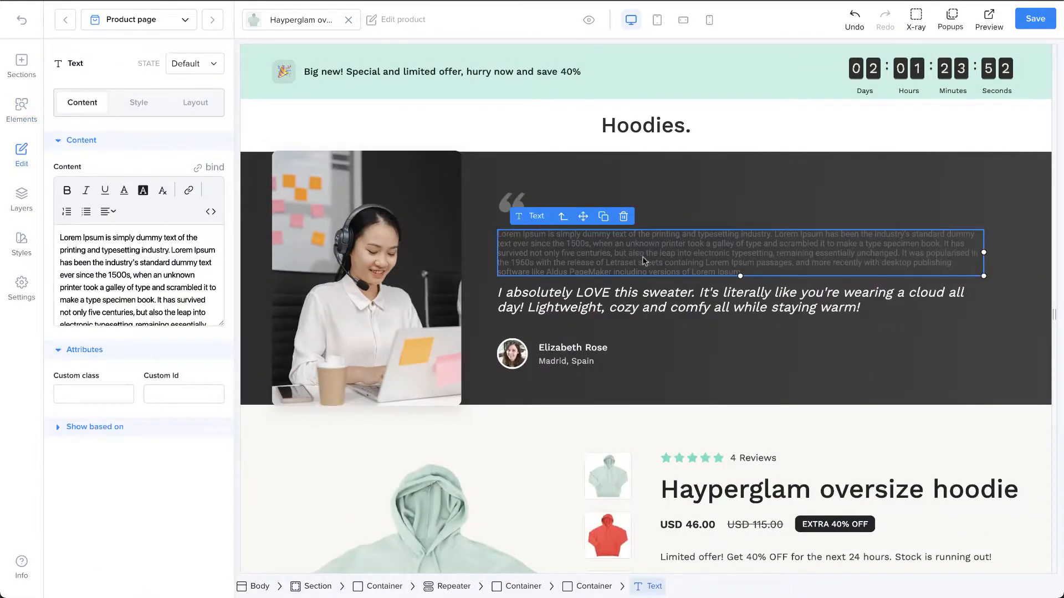
Step: Review the content, style and layout settings of the testimonial's quote text
{"action": "double_click", "coordinate": [644, 267]}
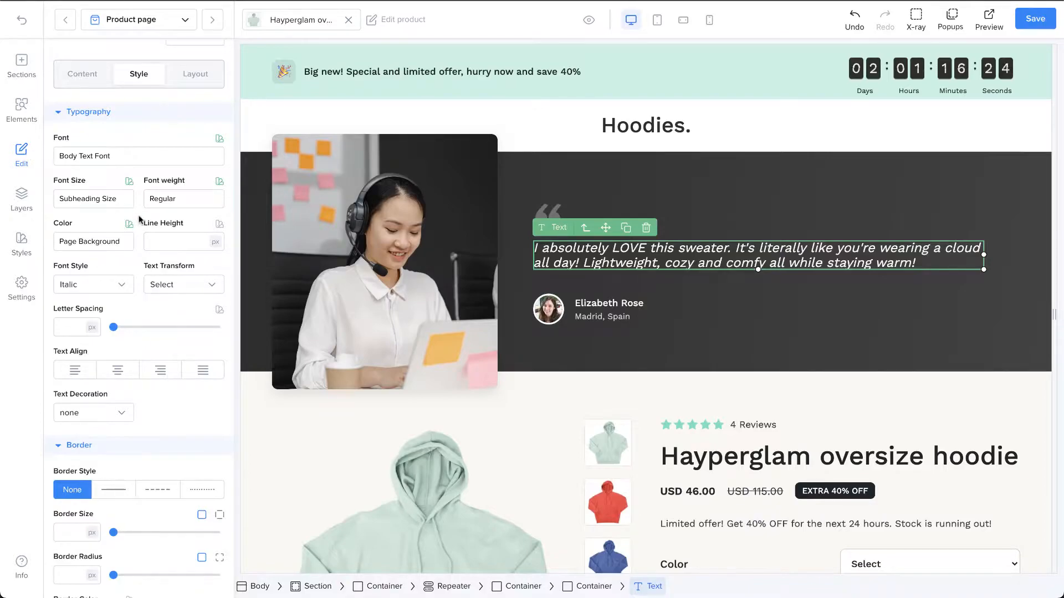
{"action": "scroll", "coordinate": [139, 219], "scroll_direction": "up", "scroll_amount": 1}
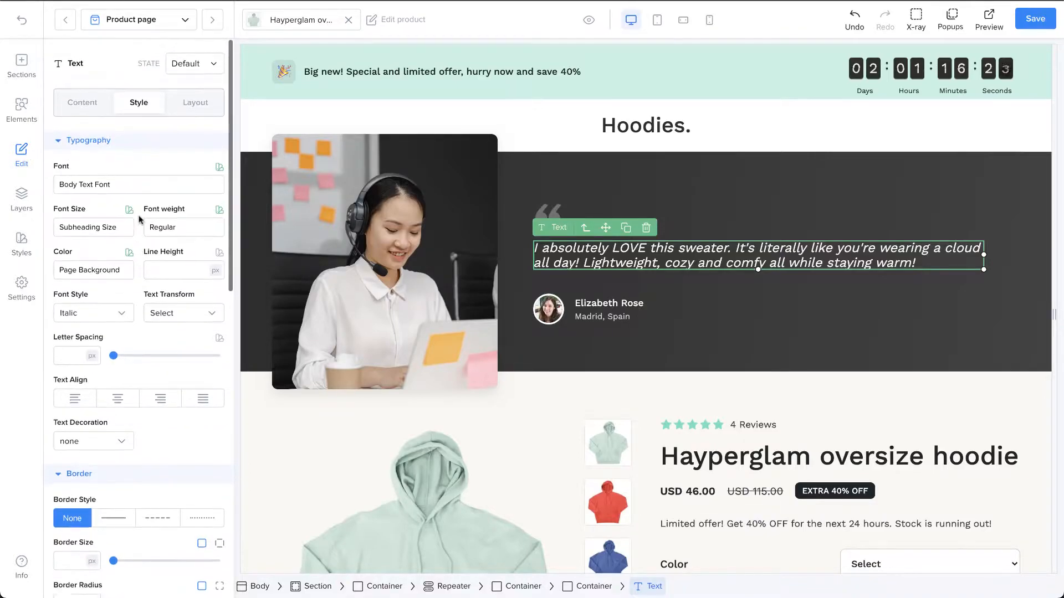
{"action": "left_click", "coordinate": [85, 107]}
{"action": "left_click", "coordinate": [139, 110]}
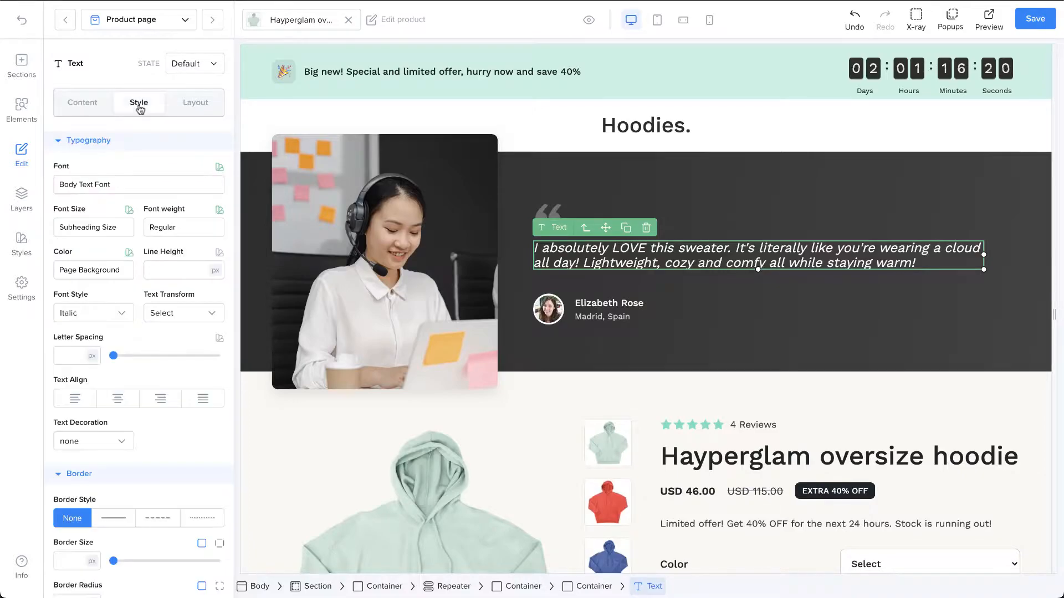
{"action": "left_click", "coordinate": [191, 111]}
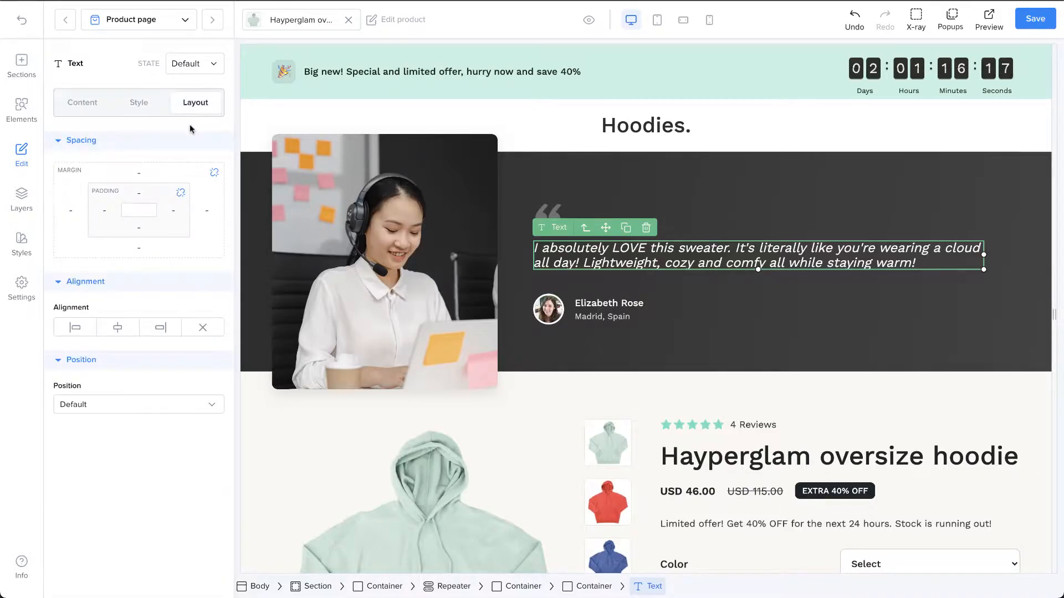
Step: Show the Sticky element in the layer tree, and hide it again
{"action": "left_click", "coordinate": [22, 197]}
{"action": "scroll", "coordinate": [170, 217], "scroll_direction": "up", "scroll_amount": 8}
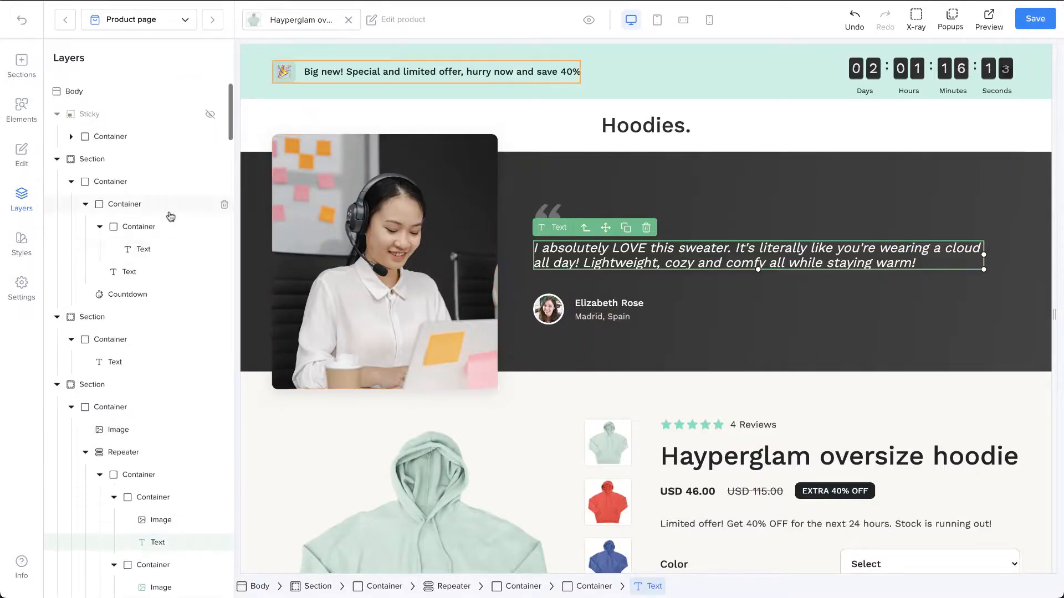
{"action": "left_click", "coordinate": [211, 116]}
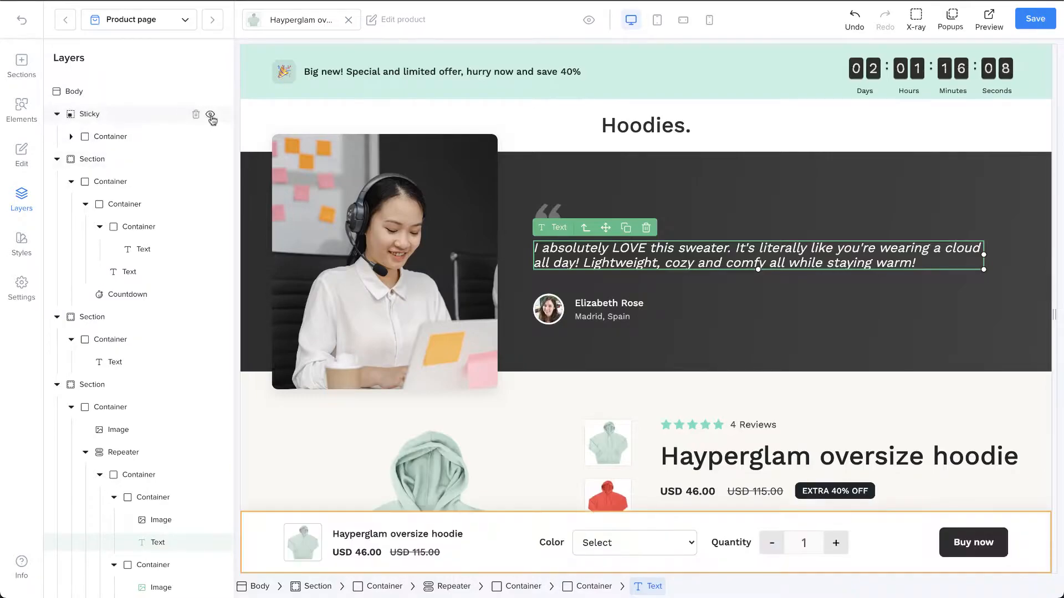
{"action": "left_click", "coordinate": [211, 115]}
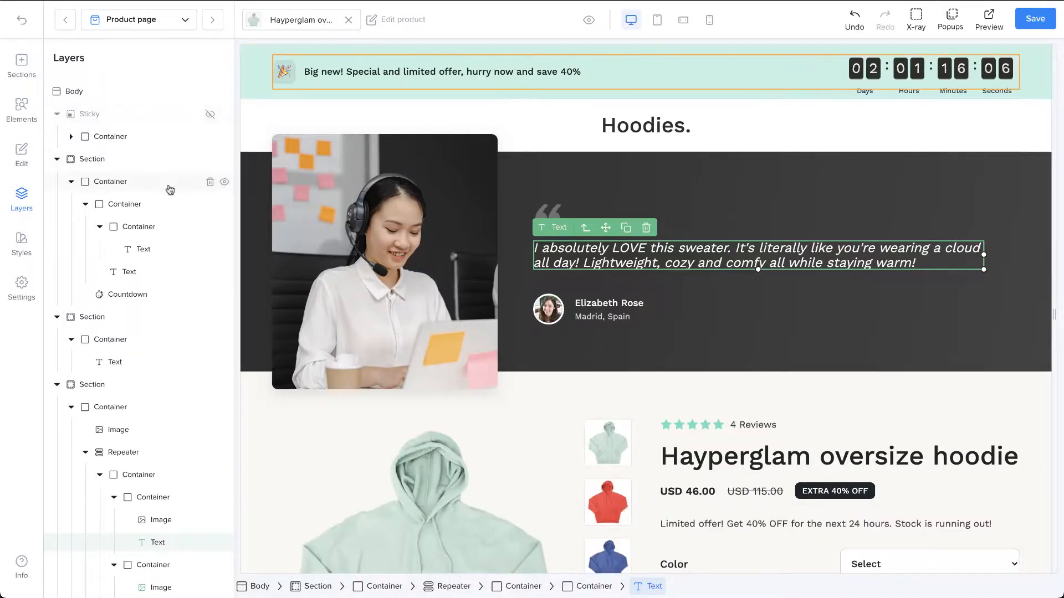
Step: Open the testimonial section from the layer tree and examine its style settings
{"action": "scroll", "coordinate": [169, 185], "scroll_direction": "down", "scroll_amount": 6}
{"action": "scroll", "coordinate": [160, 277], "scroll_direction": "down", "scroll_amount": 2}
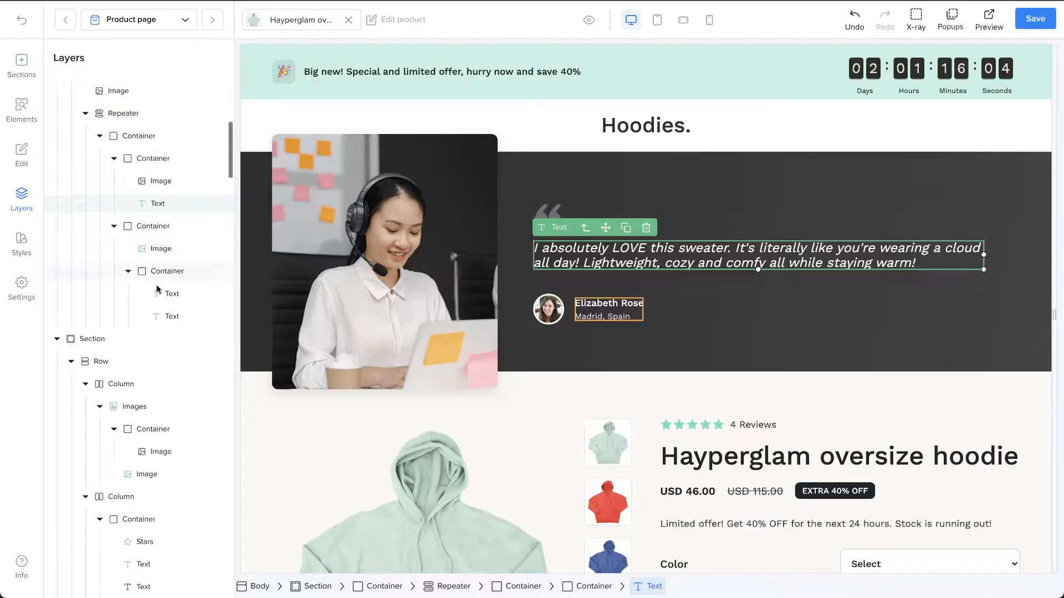
{"action": "scroll", "coordinate": [158, 286], "scroll_direction": "up", "scroll_amount": 1}
{"action": "scroll", "coordinate": [158, 287], "scroll_direction": "up", "scroll_amount": 3}
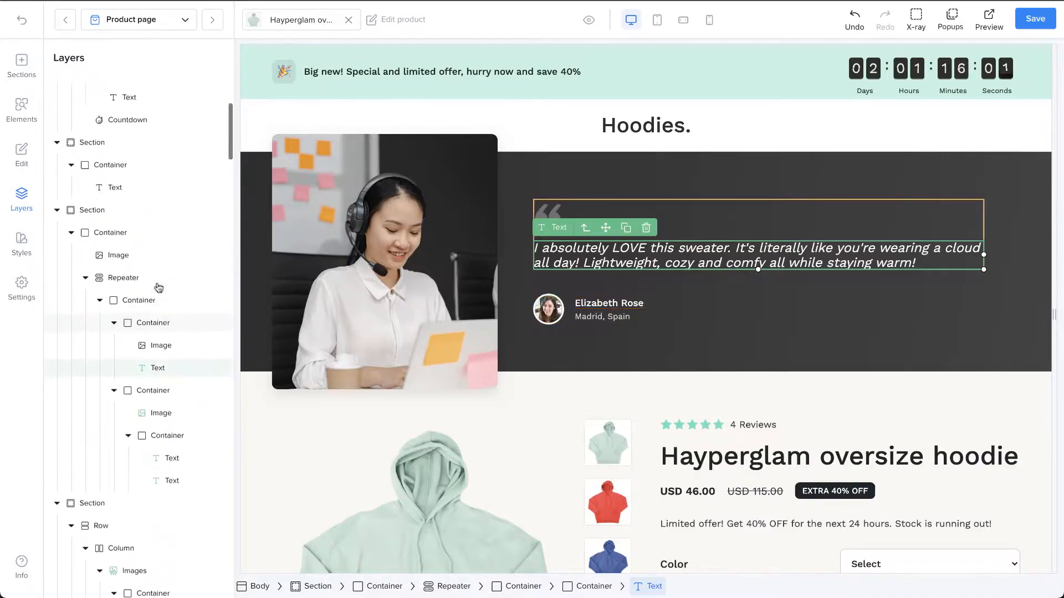
{"action": "left_click", "coordinate": [134, 218]}
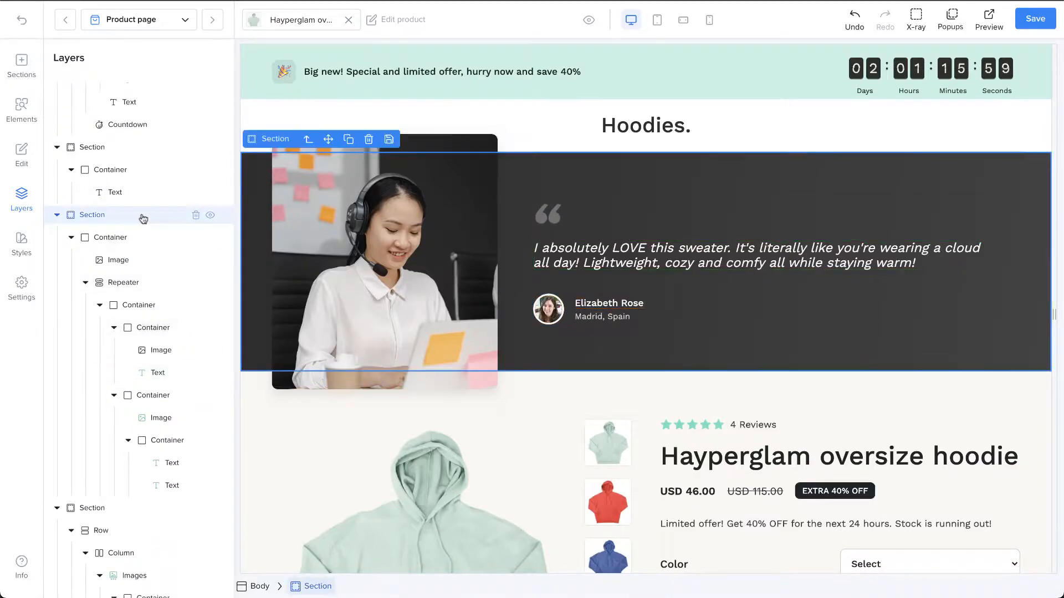
{"action": "double_click", "coordinate": [143, 218]}
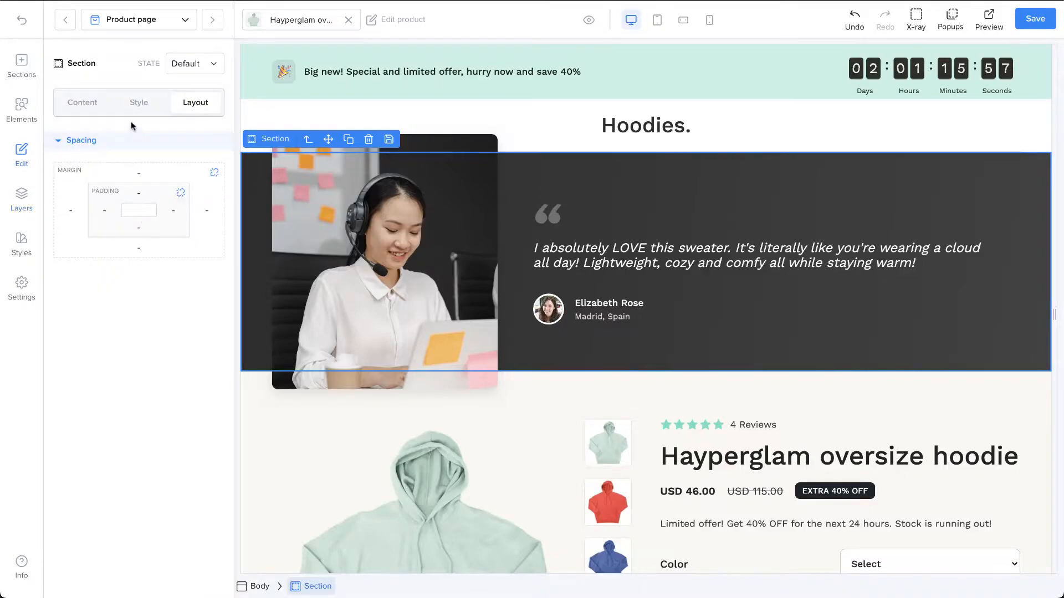
{"action": "left_click", "coordinate": [132, 106]}
{"action": "scroll", "coordinate": [165, 158], "scroll_direction": "down", "scroll_amount": 4}
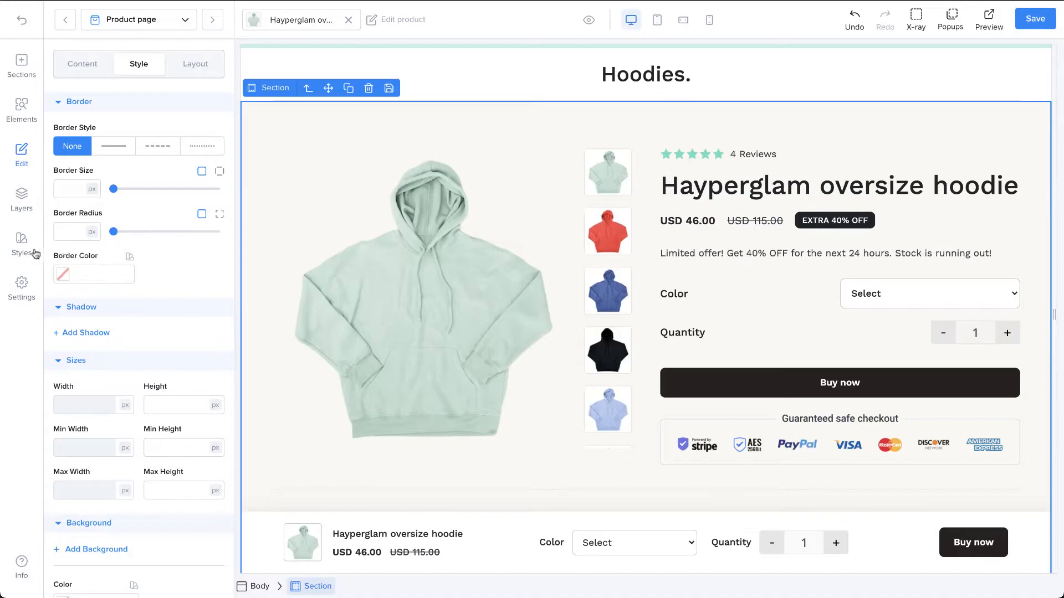
Step: Try red #FF0505 as the global Primary Color (Buttons & Links) style
{"action": "left_click", "coordinate": [36, 253]}
{"action": "scroll", "coordinate": [166, 413], "scroll_direction": "down", "scroll_amount": 3}
{"action": "scroll", "coordinate": [168, 412], "scroll_direction": "down", "scroll_amount": 3}
{"action": "scroll", "coordinate": [168, 413], "scroll_direction": "down", "scroll_amount": 2}
{"action": "scroll", "coordinate": [168, 412], "scroll_direction": "up", "scroll_amount": 4}
{"action": "scroll", "coordinate": [168, 413], "scroll_direction": "up", "scroll_amount": 3}
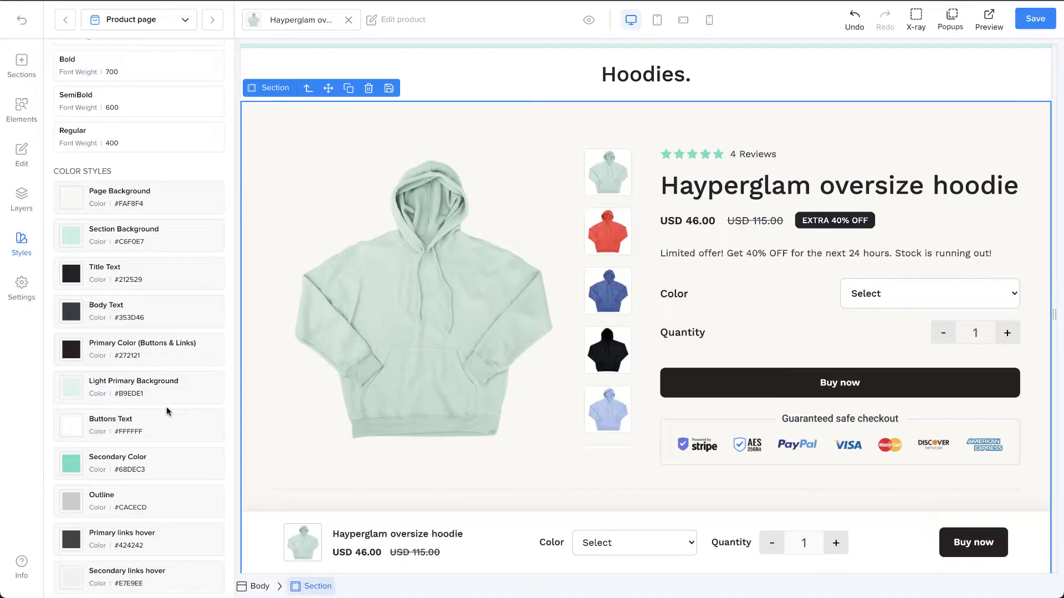
{"action": "left_click", "coordinate": [122, 353]}
{"action": "scroll", "coordinate": [145, 392], "scroll_direction": "down", "scroll_amount": 2}
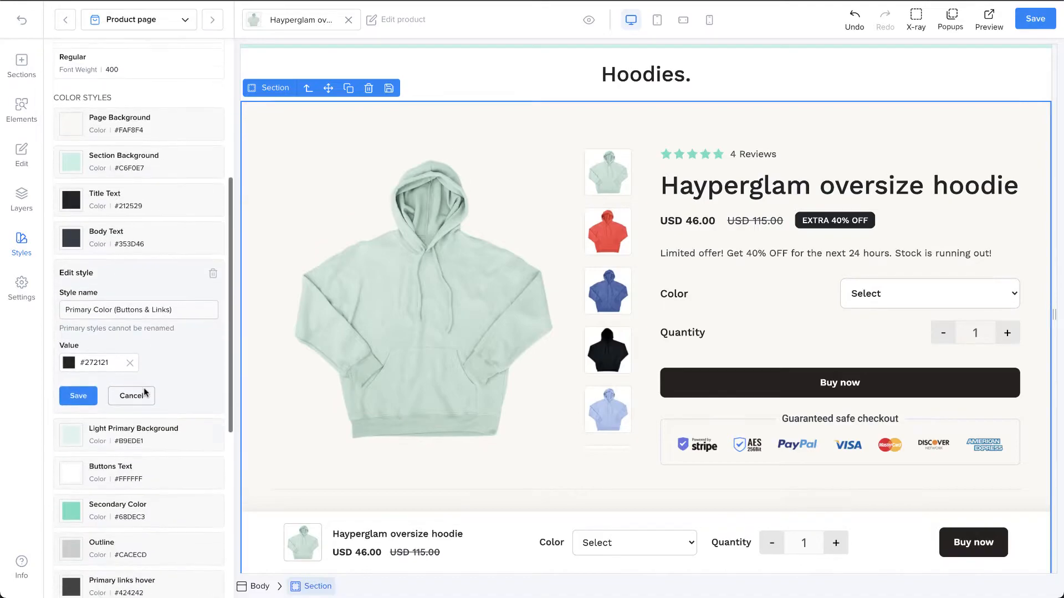
{"action": "left_click", "coordinate": [77, 365]}
{"action": "left_click_drag", "start_coordinate": [100, 414], "coordinate": [179, 370]}
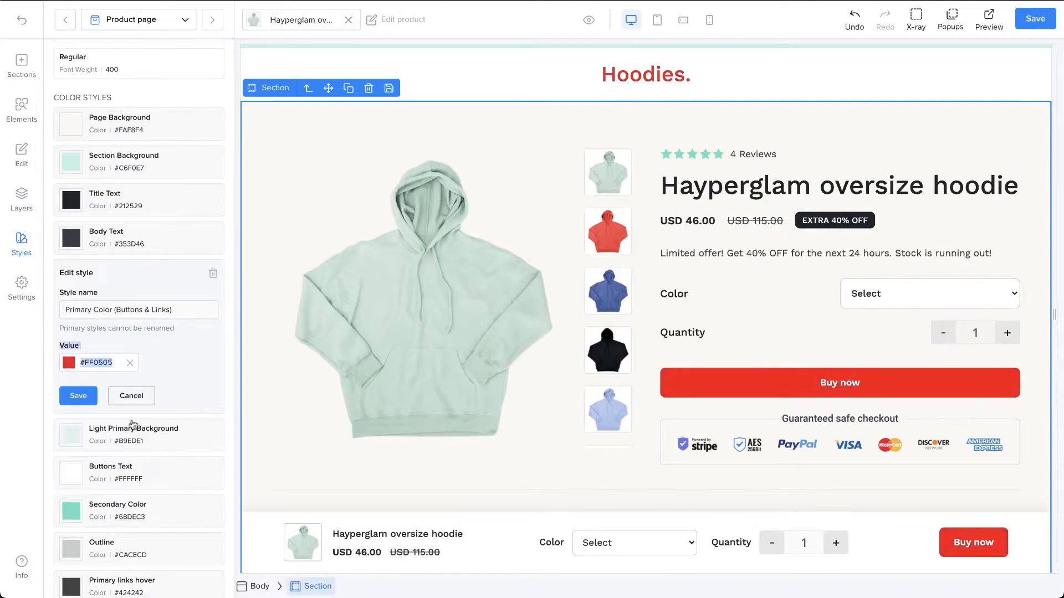
Step: Try purple #9705FF for the Primary Color style, and cancel the style edit
{"action": "left_click", "coordinate": [69, 364]}
{"action": "left_click_drag", "start_coordinate": [143, 465], "coordinate": [150, 466]}
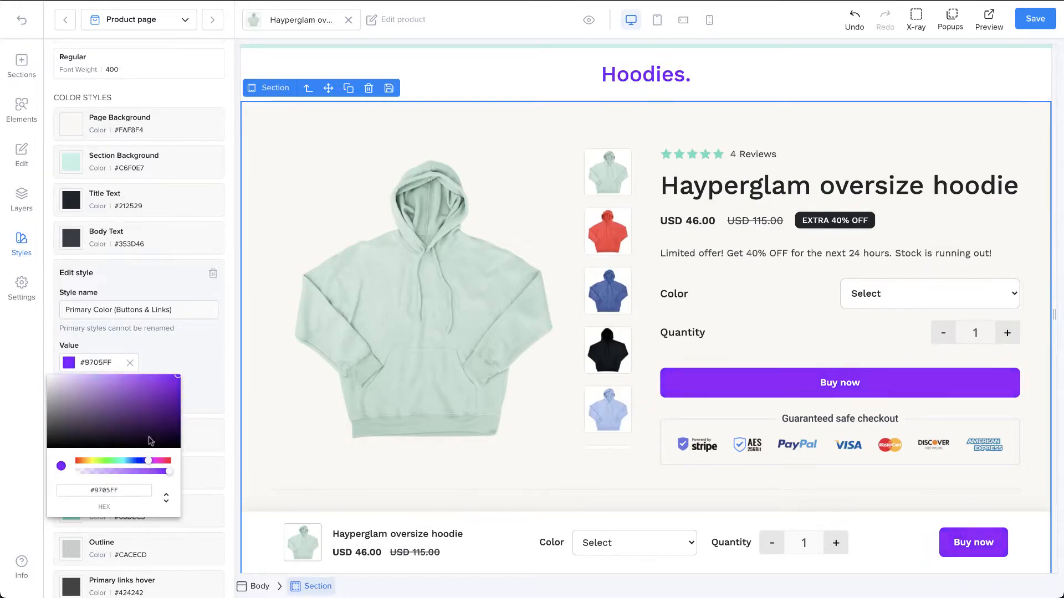
{"action": "left_click", "coordinate": [157, 354]}
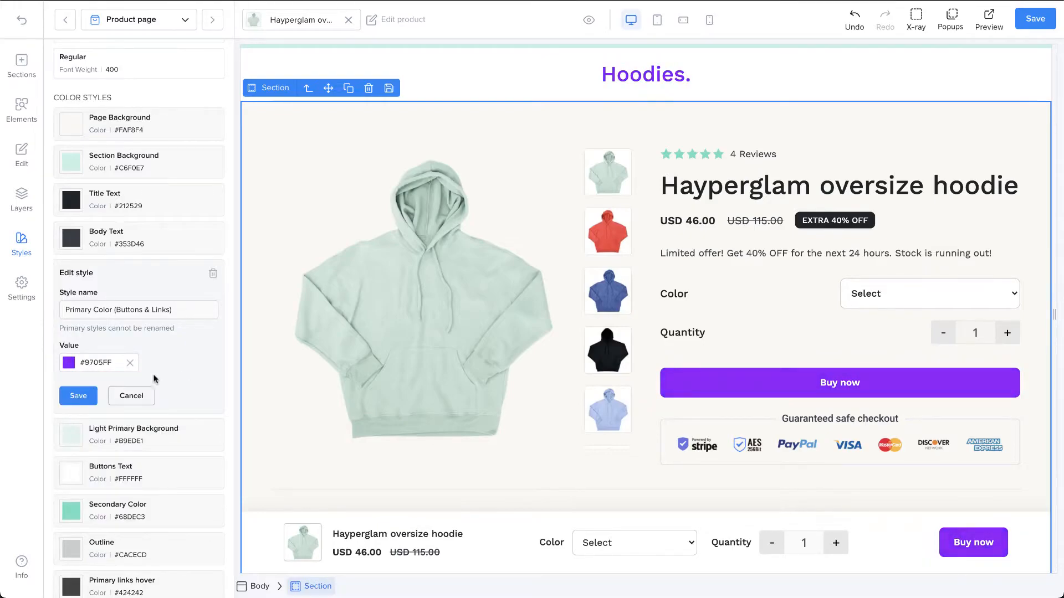
{"action": "left_click", "coordinate": [148, 398]}
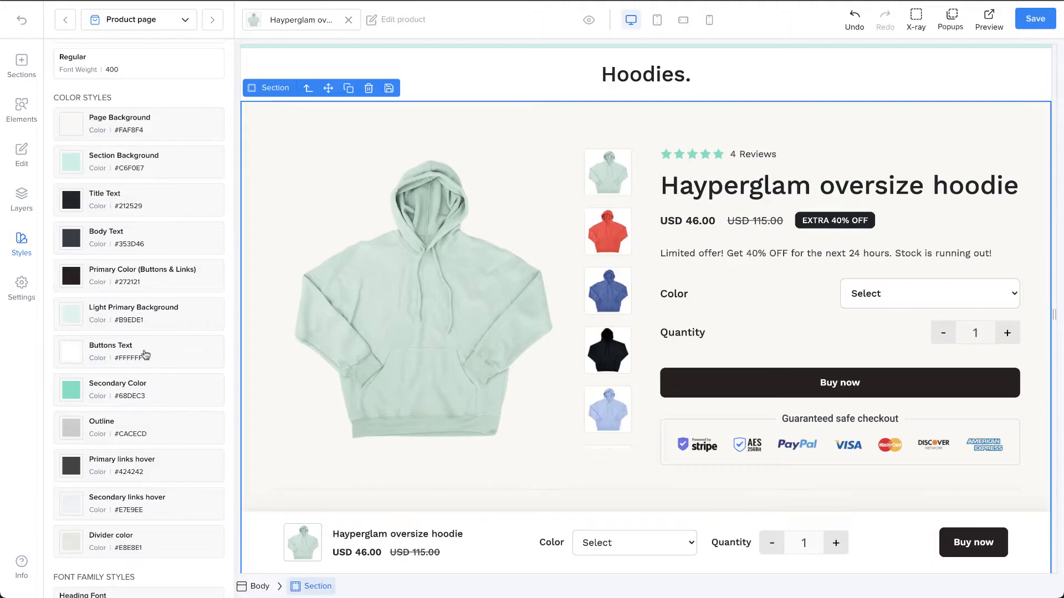
Step: Set the page's slug to "hyperglam" in the page settings
{"action": "left_click", "coordinate": [27, 295]}
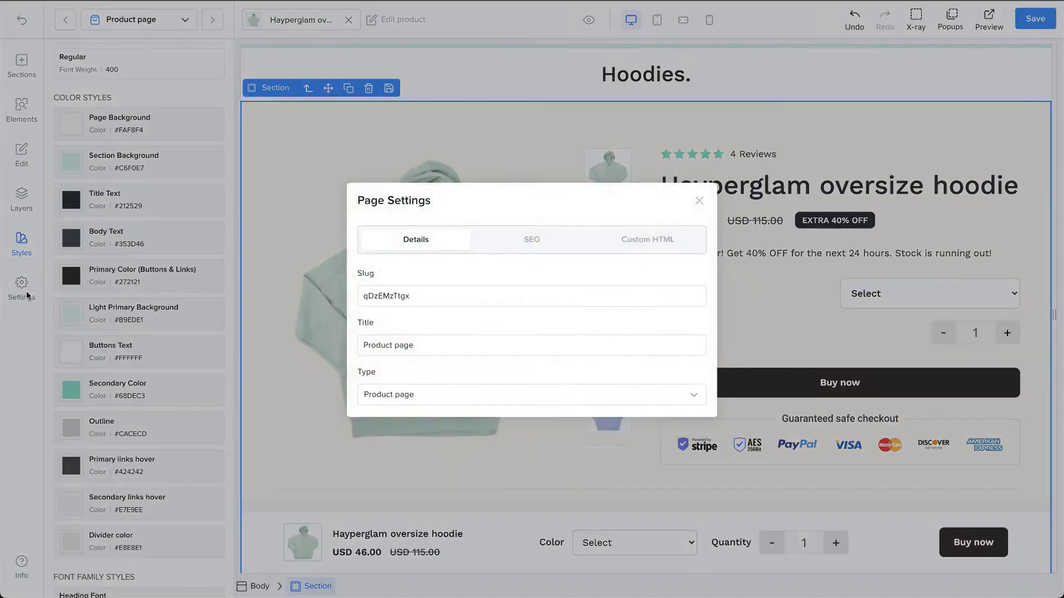
{"action": "left_click", "coordinate": [469, 297]}
{"action": "key", "text": "ctrl+a"}
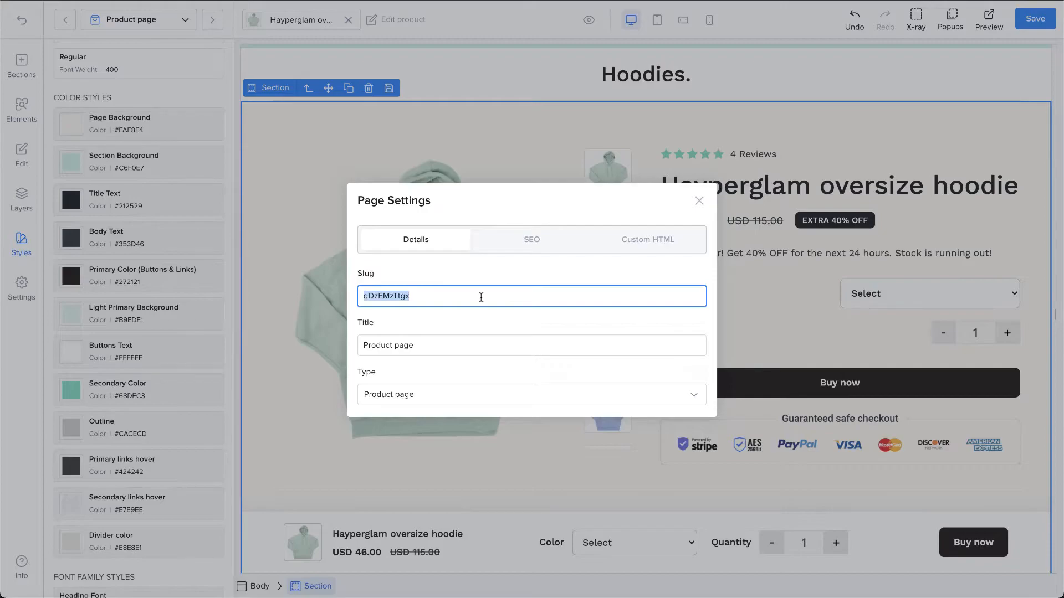
{"action": "type", "text": "hyperglam"}
{"action": "left_click", "coordinate": [540, 311]}
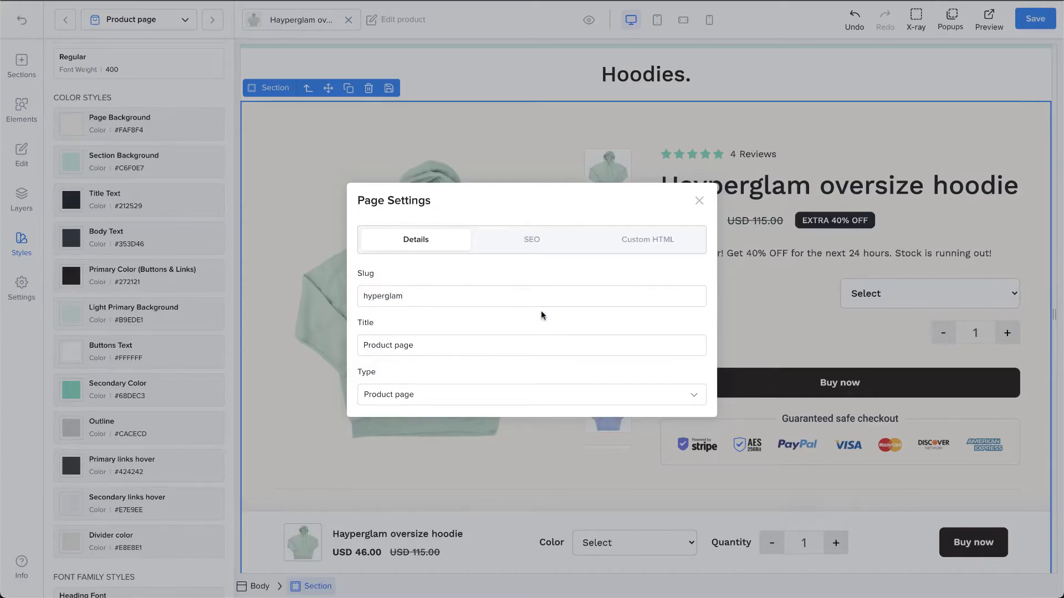
{"action": "left_click", "coordinate": [559, 335]}
{"action": "key", "text": "ctrl+a"}
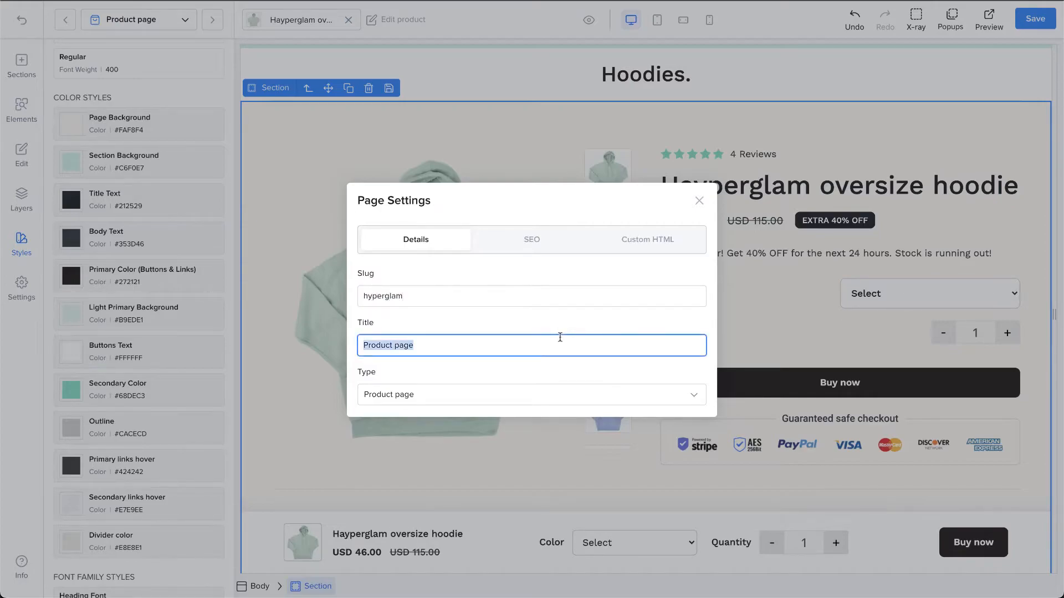
{"action": "left_click", "coordinate": [589, 366]}
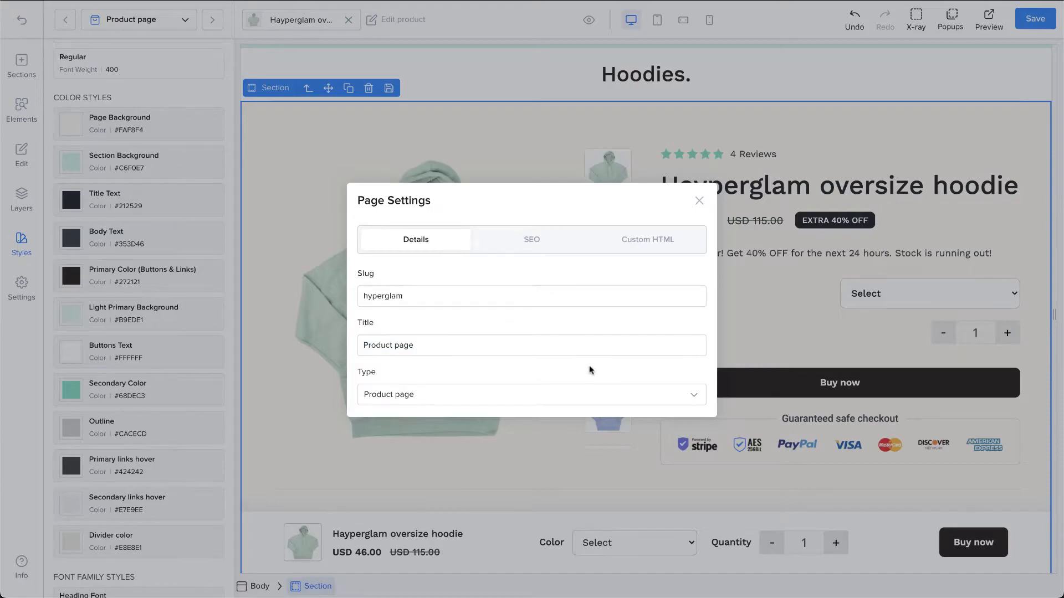
Step: Look through the available page types in the page settings, keeping Product page as the type
{"action": "left_click", "coordinate": [590, 393]}
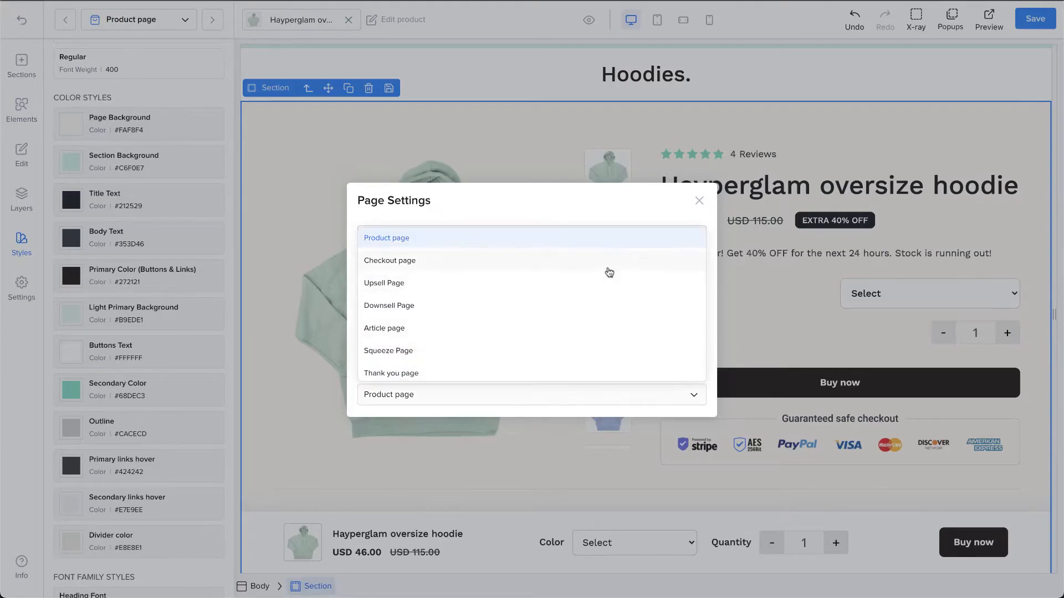
{"action": "scroll", "coordinate": [610, 271], "scroll_direction": "up", "scroll_amount": 1}
{"action": "scroll", "coordinate": [609, 273], "scroll_direction": "down", "scroll_amount": 1}
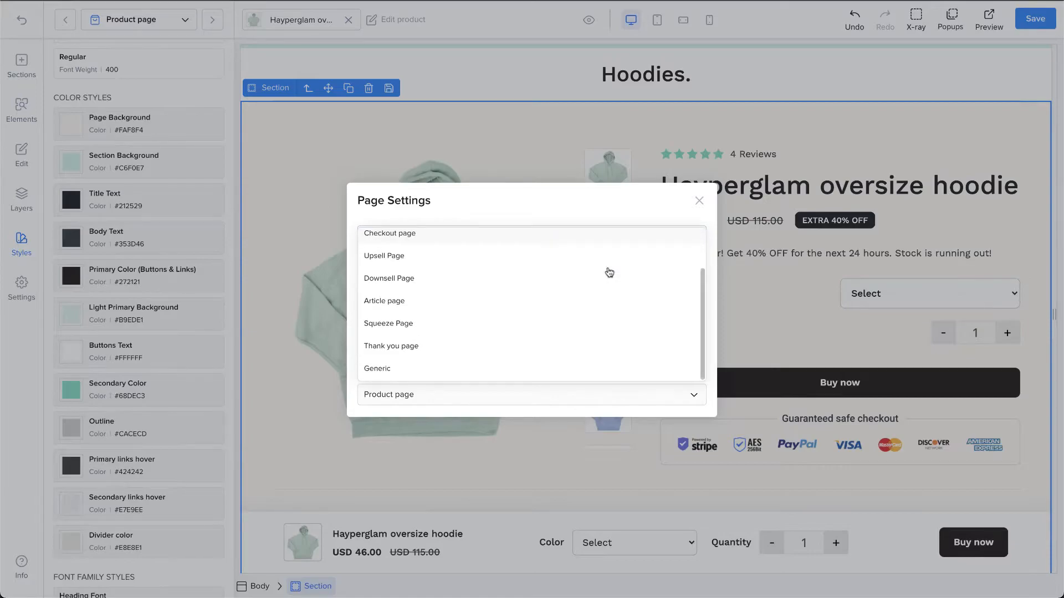
{"action": "left_click", "coordinate": [589, 409]}
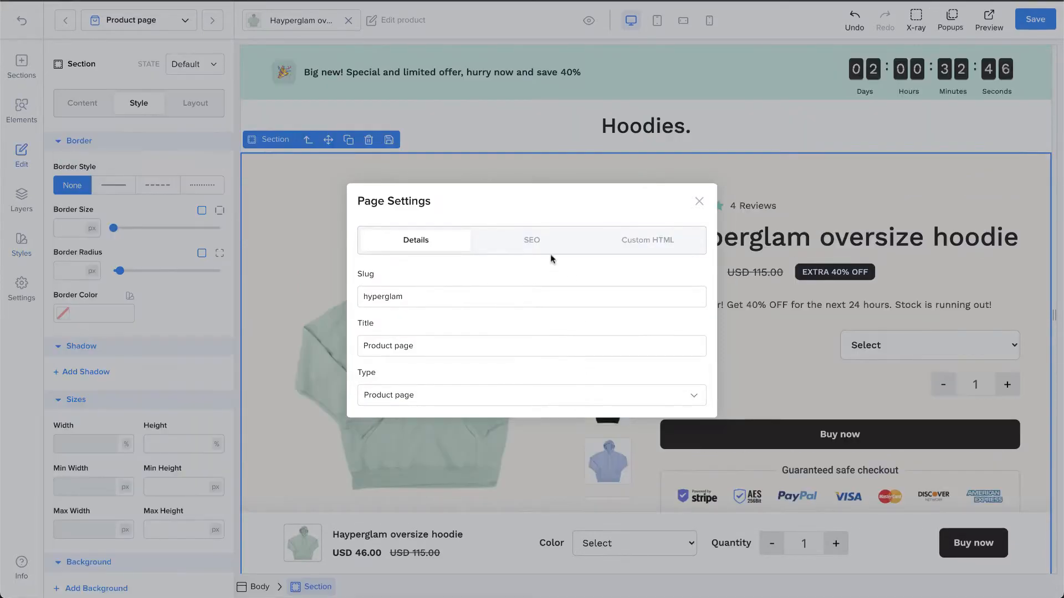
Step: Examine the SEO title, description and keywords fields in the page settings
{"action": "left_click", "coordinate": [549, 248]}
{"action": "left_click", "coordinate": [560, 276]}
{"action": "left_click", "coordinate": [567, 331]}
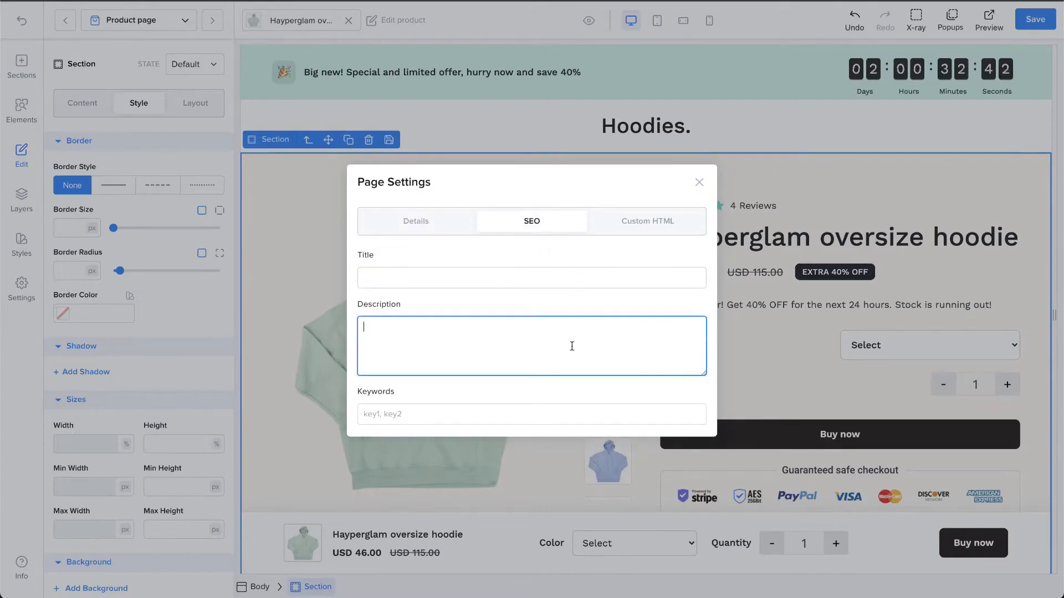
{"action": "left_click", "coordinate": [577, 413]}
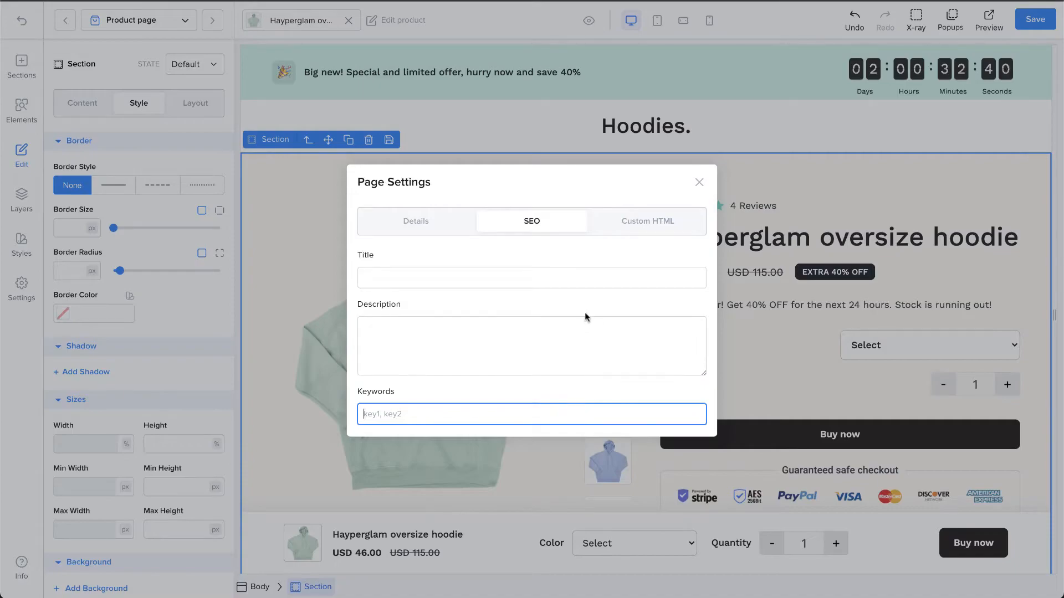
Step: Examine the custom HTML header and footer script fields, and close the page settings
{"action": "left_click", "coordinate": [664, 229]}
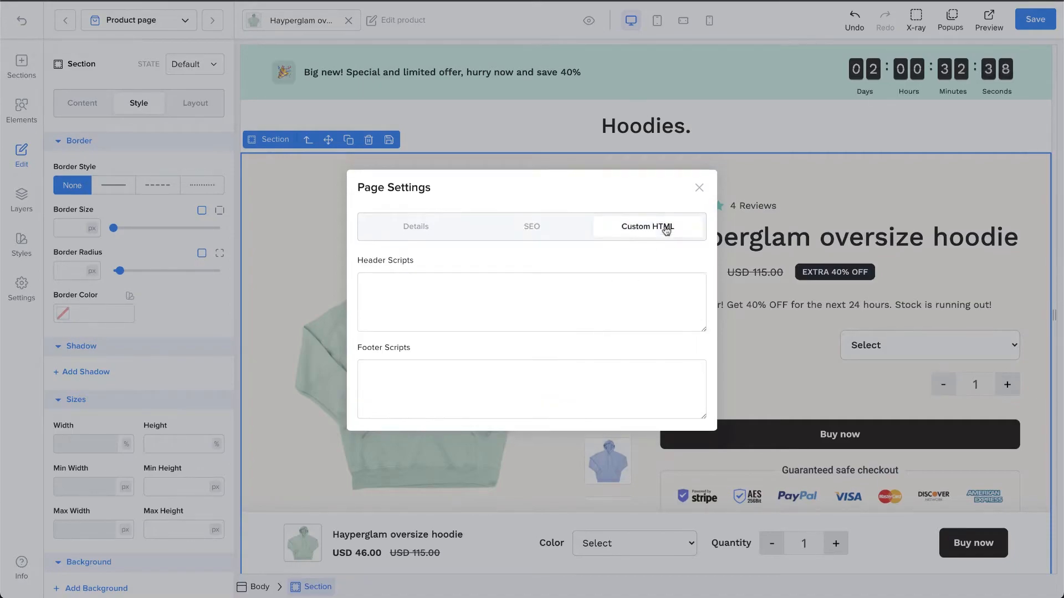
{"action": "left_click", "coordinate": [637, 280]}
{"action": "left_click", "coordinate": [632, 367]}
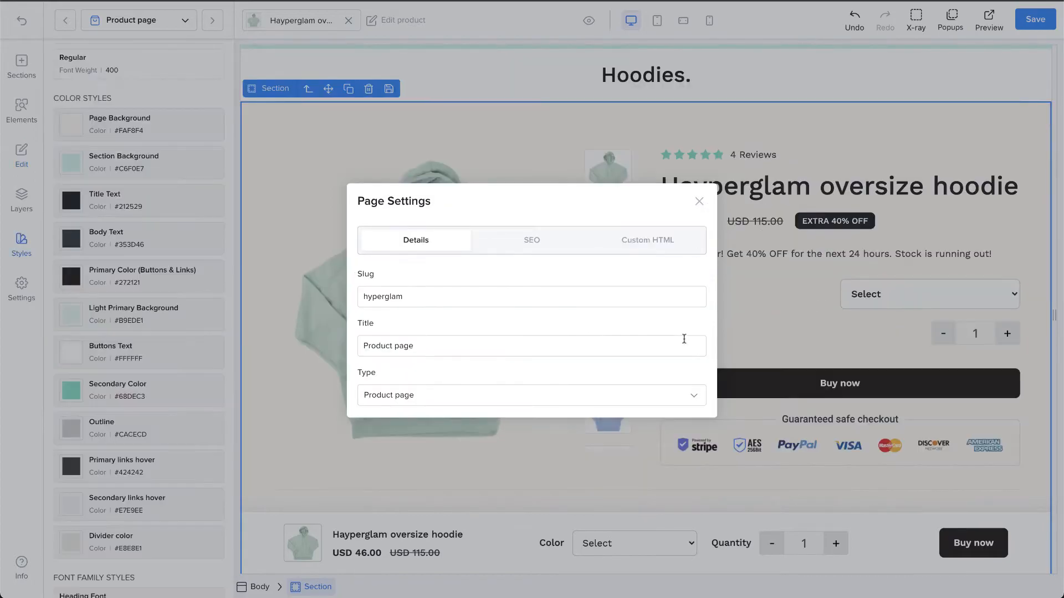
{"action": "left_click", "coordinate": [700, 200]}
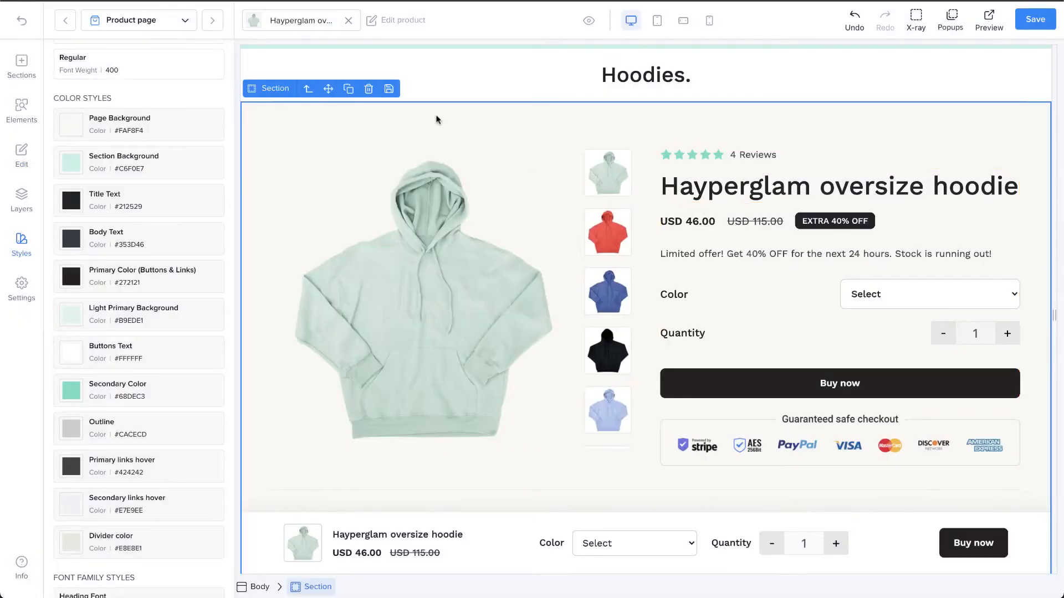
Step: Switch the product shown on the page to Hayperglam short, and look through the page's sections with its content
{"action": "left_click", "coordinate": [304, 22]}
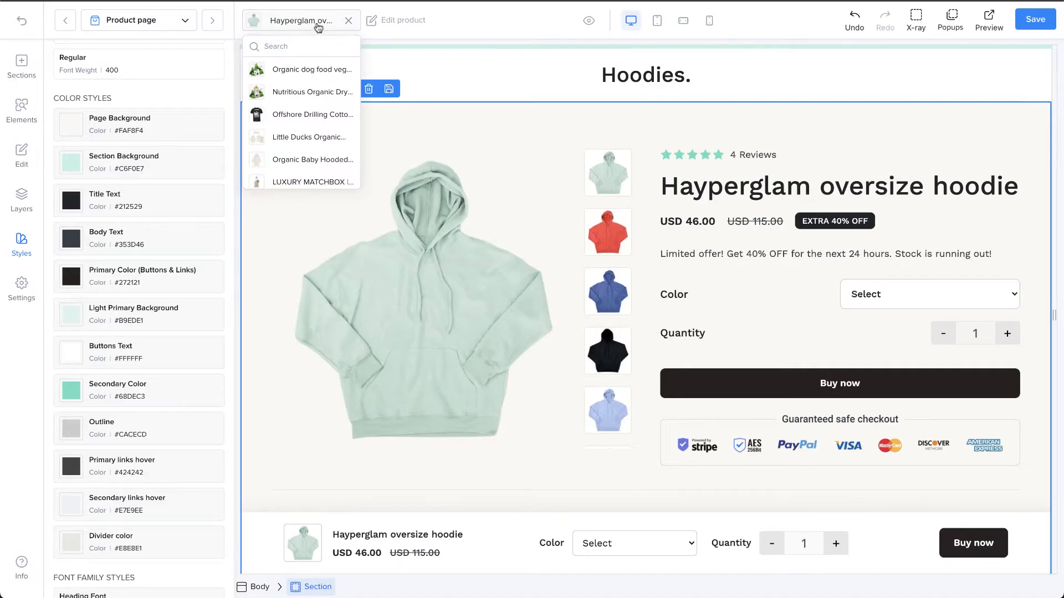
{"action": "scroll", "coordinate": [323, 135], "scroll_direction": "down", "scroll_amount": 2}
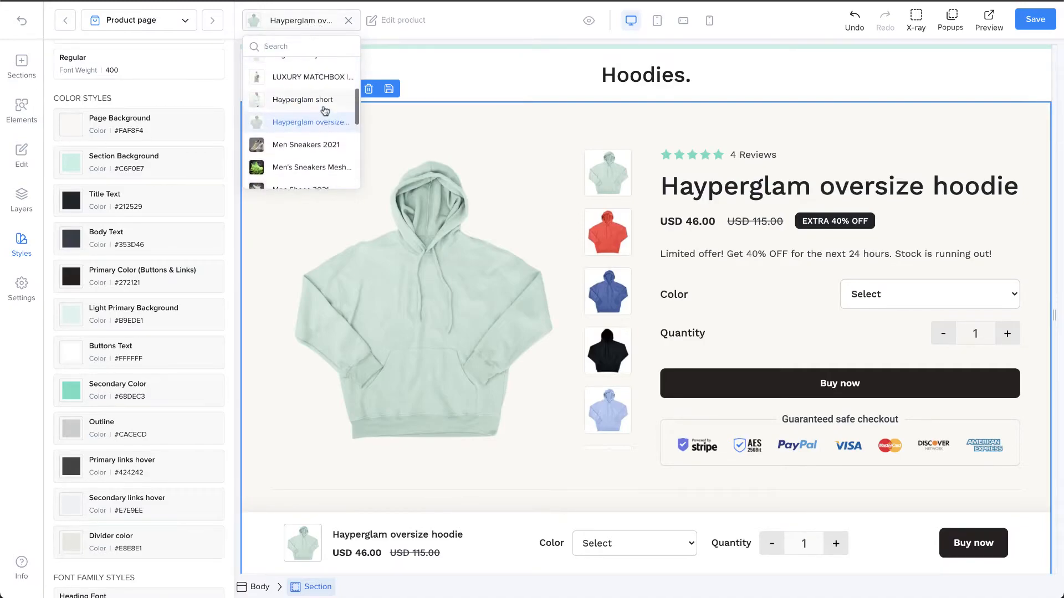
{"action": "left_click", "coordinate": [324, 101]}
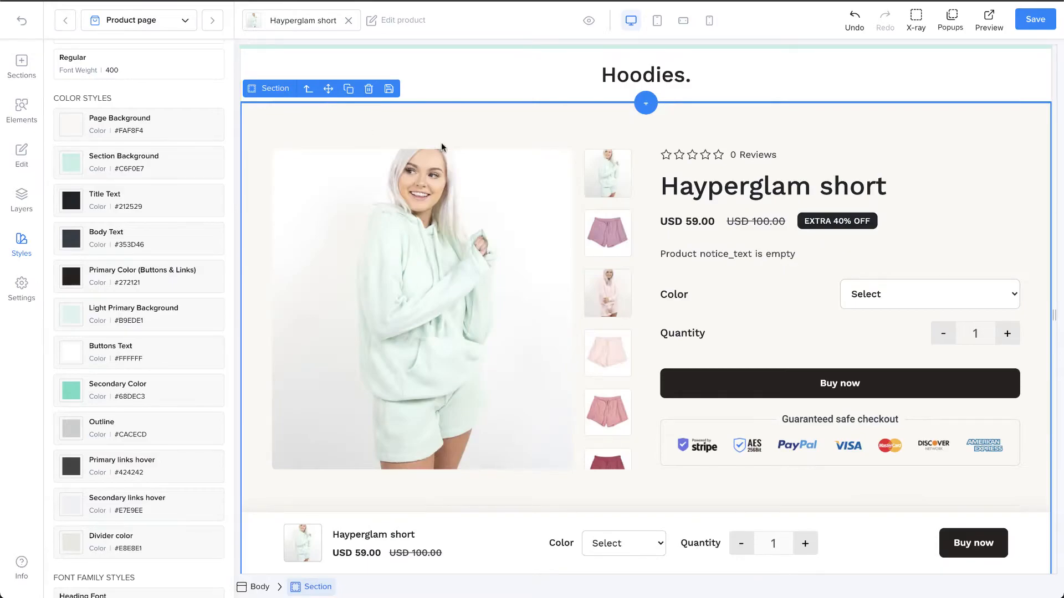
{"action": "scroll", "coordinate": [764, 278], "scroll_direction": "down", "scroll_amount": 5}
{"action": "scroll", "coordinate": [764, 278], "scroll_direction": "down", "scroll_amount": 12}
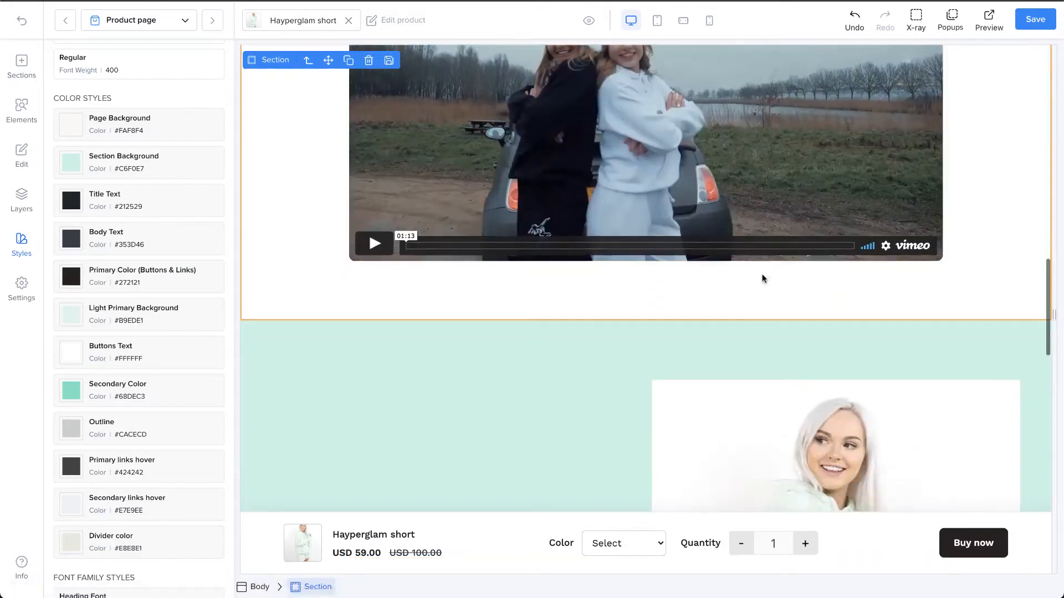
{"action": "scroll", "coordinate": [763, 279], "scroll_direction": "down", "scroll_amount": 15}
{"action": "scroll", "coordinate": [763, 279], "scroll_direction": "down", "scroll_amount": 6}
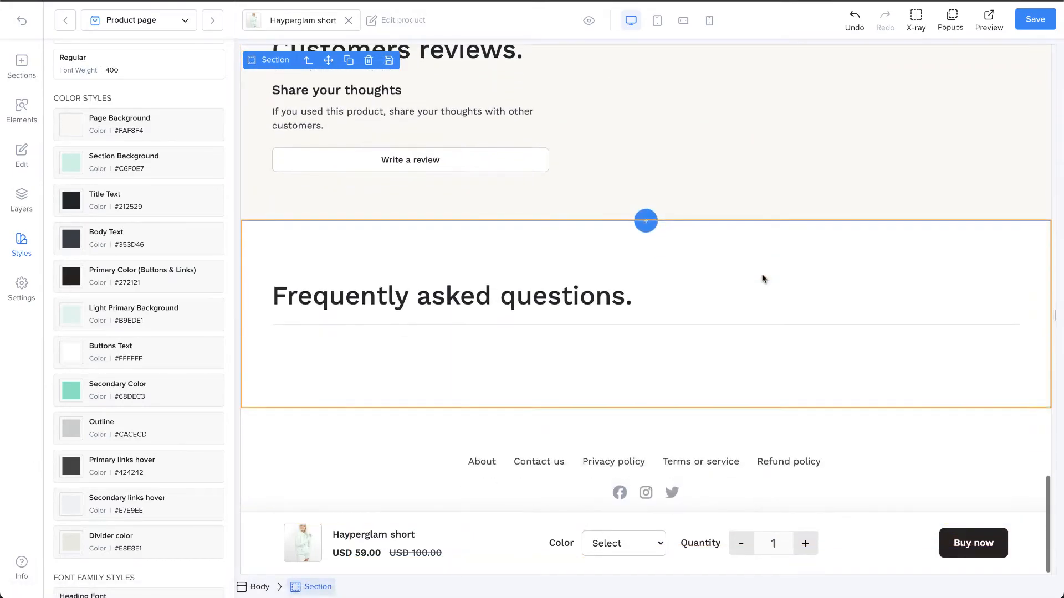
{"action": "scroll", "coordinate": [762, 278], "scroll_direction": "up", "scroll_amount": 20}
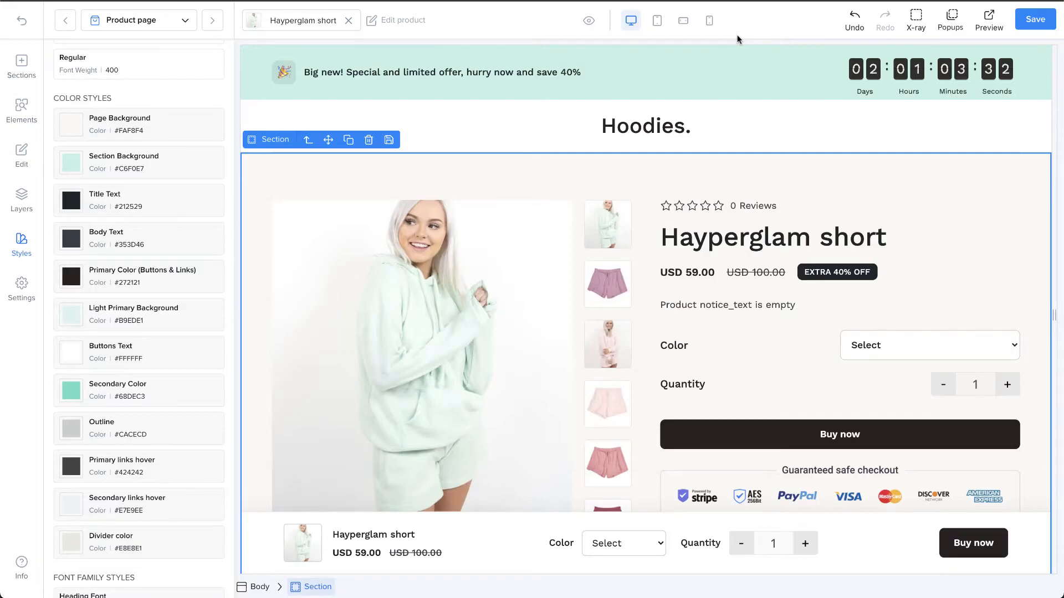
Step: Toggle the distraction-free canvas view on and off, and view the page in the tablet, mobile landscape and mobile portrait layouts
{"action": "left_click", "coordinate": [590, 25]}
{"action": "left_click", "coordinate": [590, 24]}
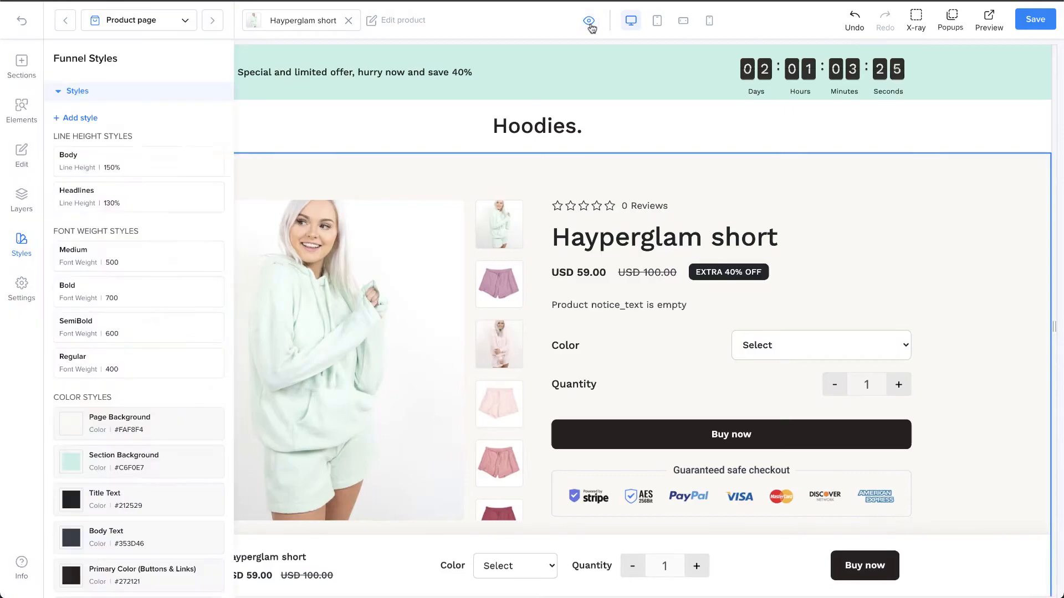
{"action": "left_click", "coordinate": [658, 25]}
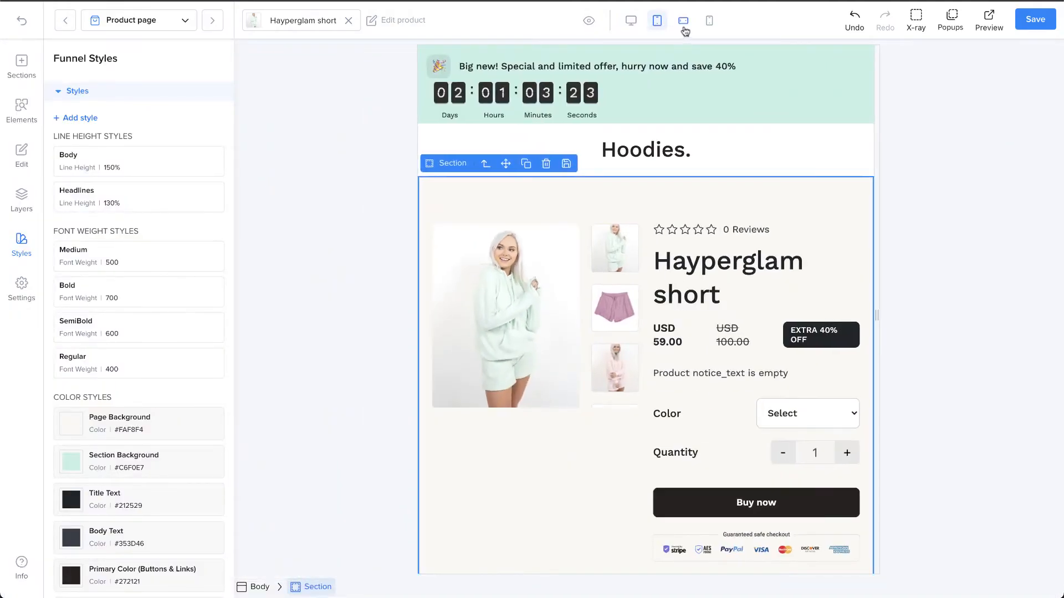
{"action": "left_click", "coordinate": [683, 25]}
{"action": "left_click", "coordinate": [708, 25]}
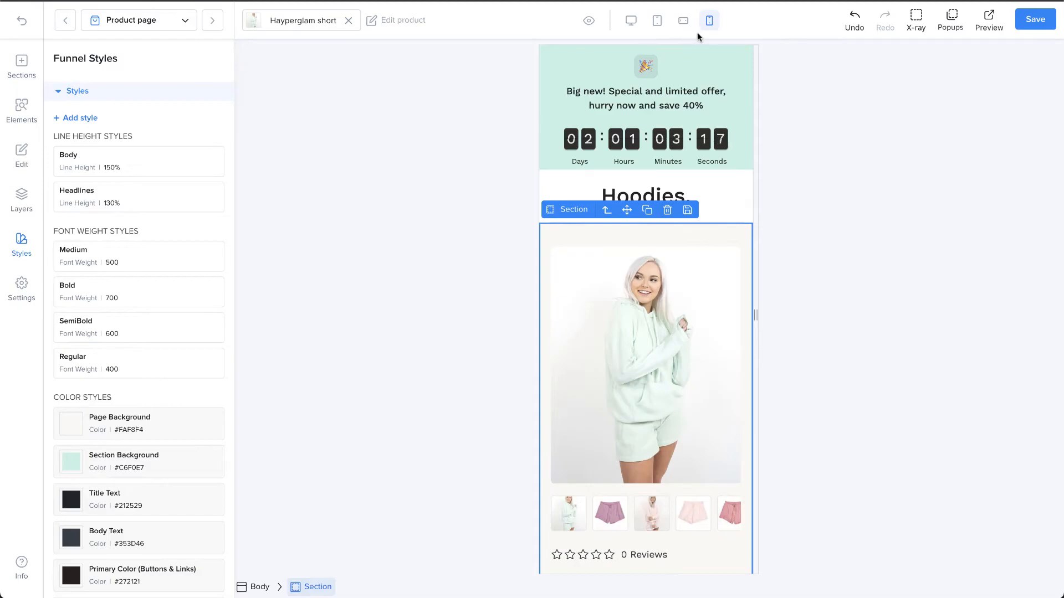
Step: Examine the page's sections in the mobile portrait layout, and return to the desktop layout
{"action": "left_click", "coordinate": [707, 49]}
{"action": "scroll", "coordinate": [708, 122], "scroll_direction": "down", "scroll_amount": 1}
{"action": "scroll", "coordinate": [708, 123], "scroll_direction": "down", "scroll_amount": 15}
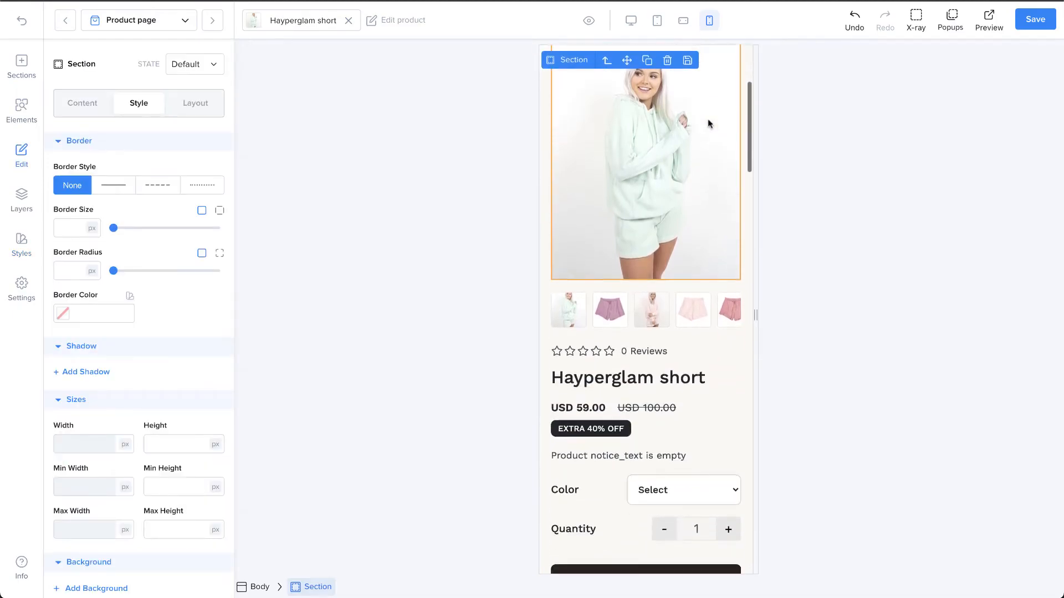
{"action": "scroll", "coordinate": [707, 118], "scroll_direction": "down", "scroll_amount": 14}
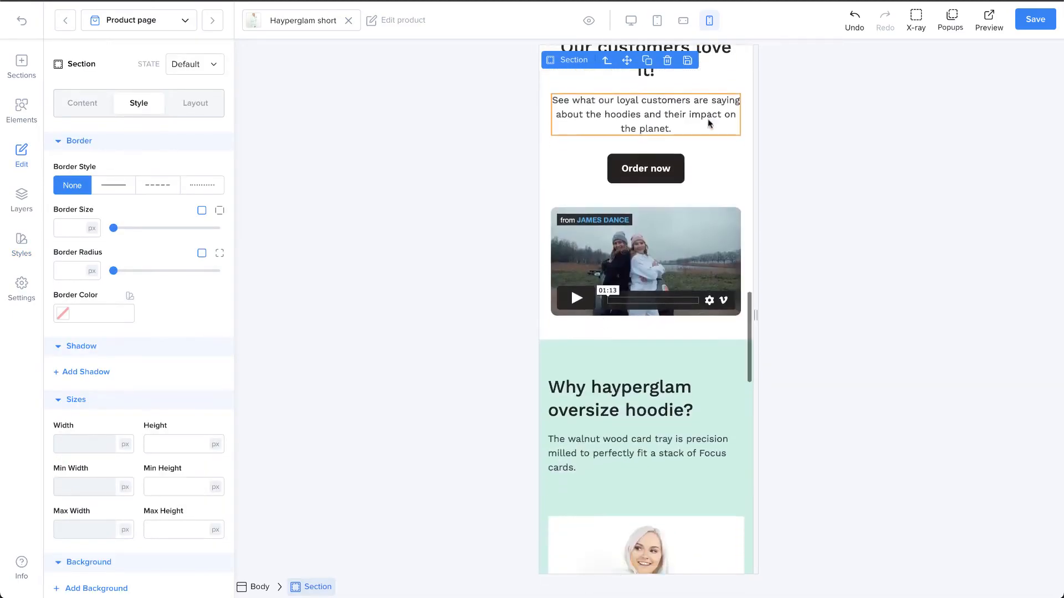
{"action": "scroll", "coordinate": [707, 119], "scroll_direction": "up", "scroll_amount": 20}
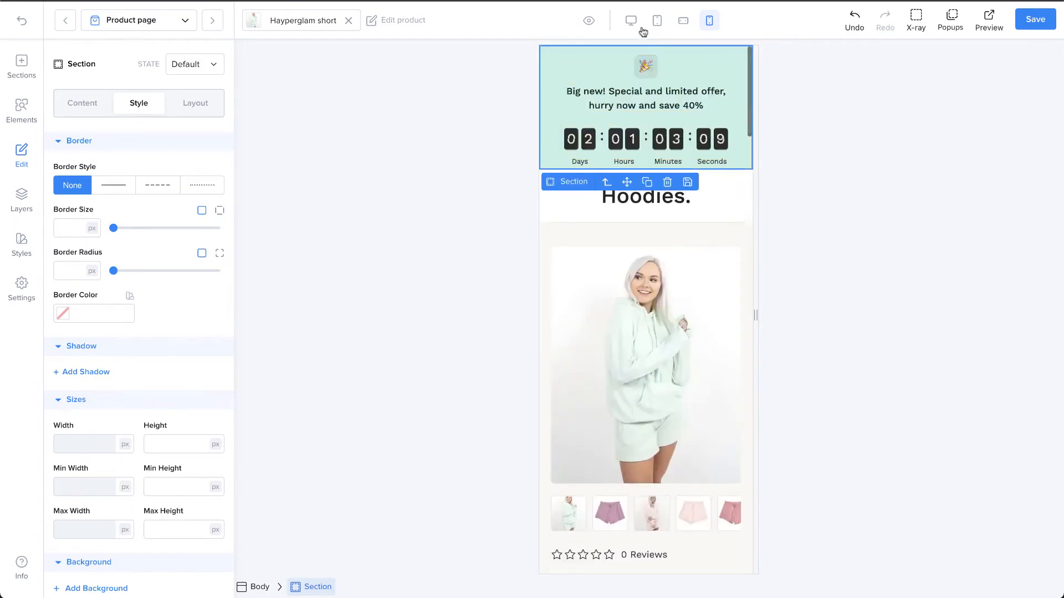
{"action": "left_click", "coordinate": [631, 20]}
Step: Inspect the element outlines of the page with X-ray, and view the list of popups
{"action": "left_click", "coordinate": [915, 23]}
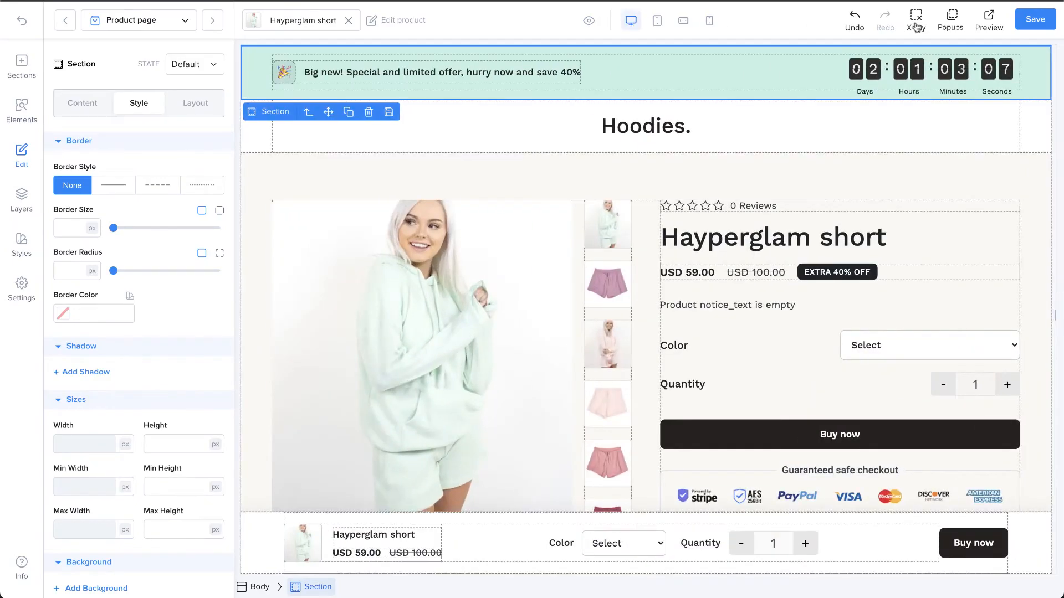
{"action": "scroll", "coordinate": [736, 281], "scroll_direction": "down", "scroll_amount": 3}
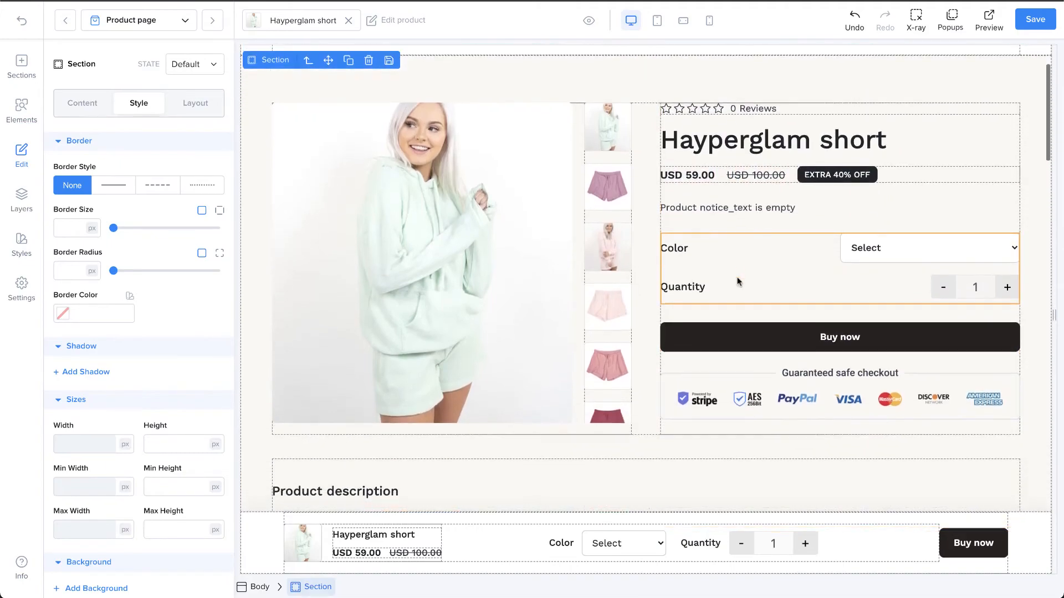
{"action": "scroll", "coordinate": [737, 281], "scroll_direction": "up", "scroll_amount": 1}
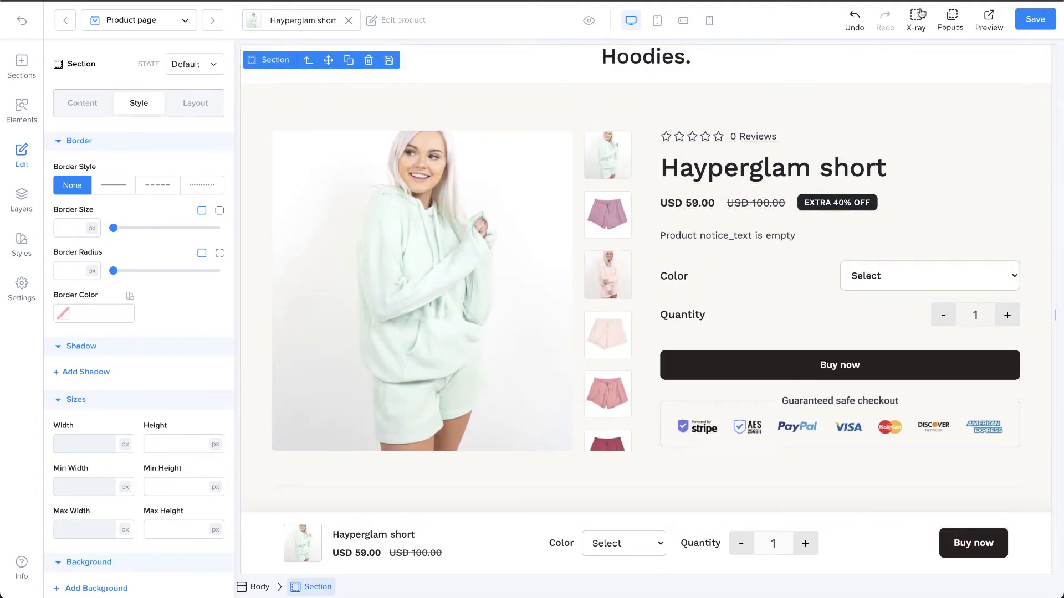
{"action": "left_click", "coordinate": [952, 21]}
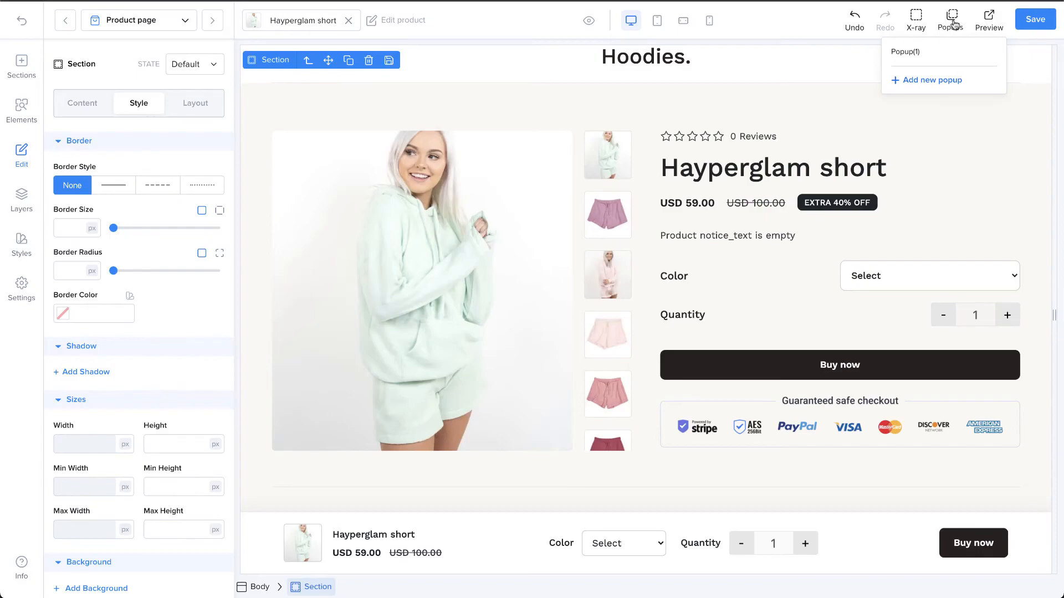
{"action": "left_click", "coordinate": [953, 24]}
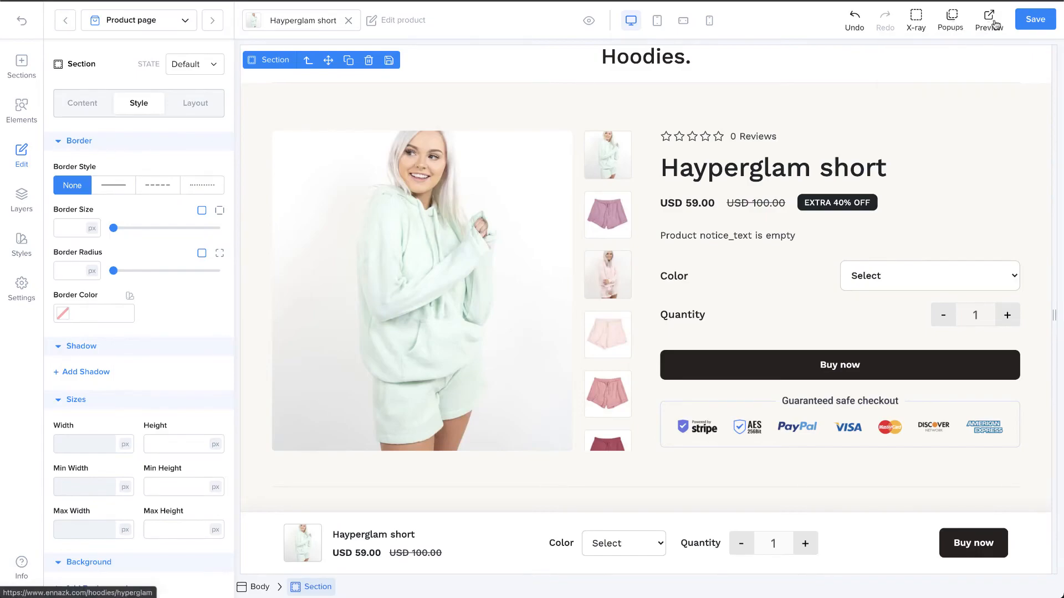
Step: Move the Hayperglam short title below the product notice text in the product details column
{"action": "left_click", "coordinate": [629, 196]}
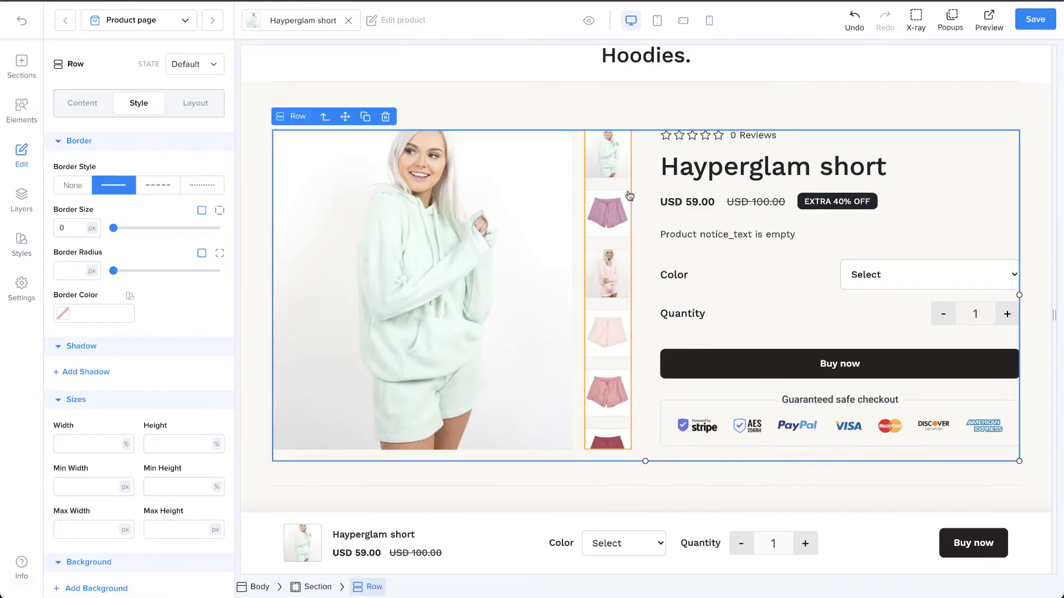
{"action": "left_click", "coordinate": [720, 173]}
{"action": "left_click_drag", "start_coordinate": [705, 186], "coordinate": [709, 257]}
{"action": "left_click", "coordinate": [748, 217]}
{"action": "left_click", "coordinate": [728, 186]}
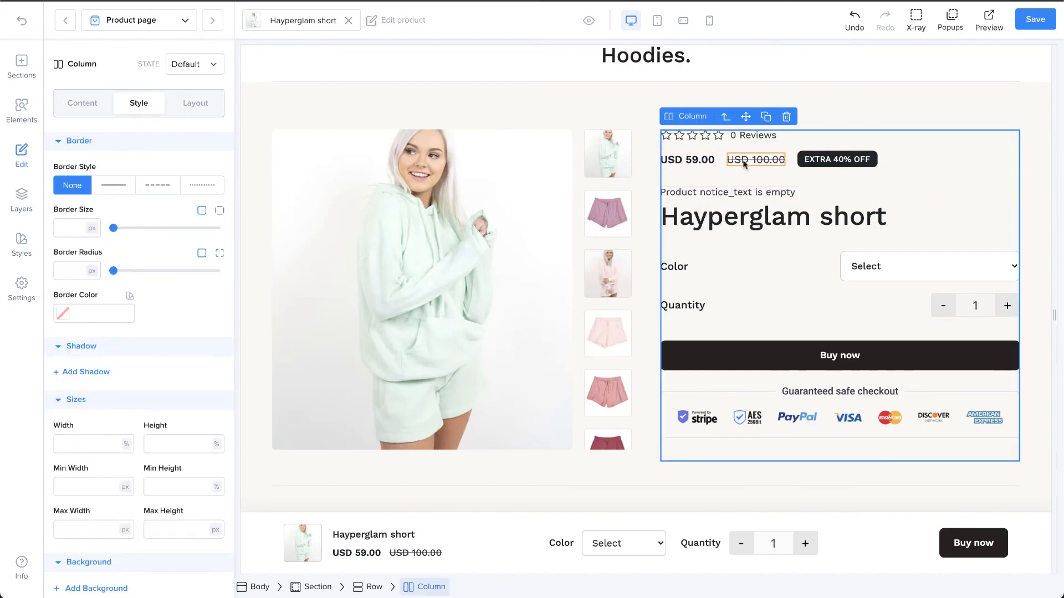